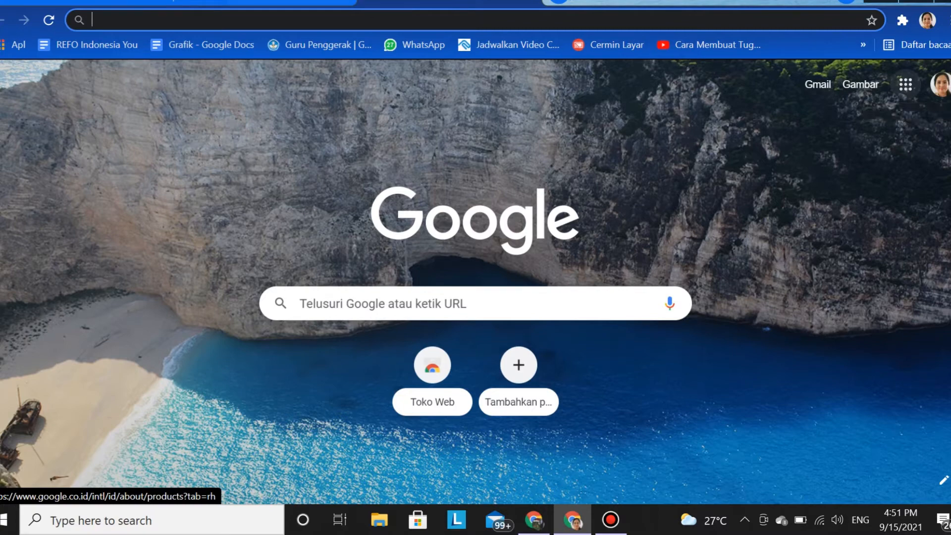
Open Jamboard from the Google apps and create a new jam
click(905, 84)
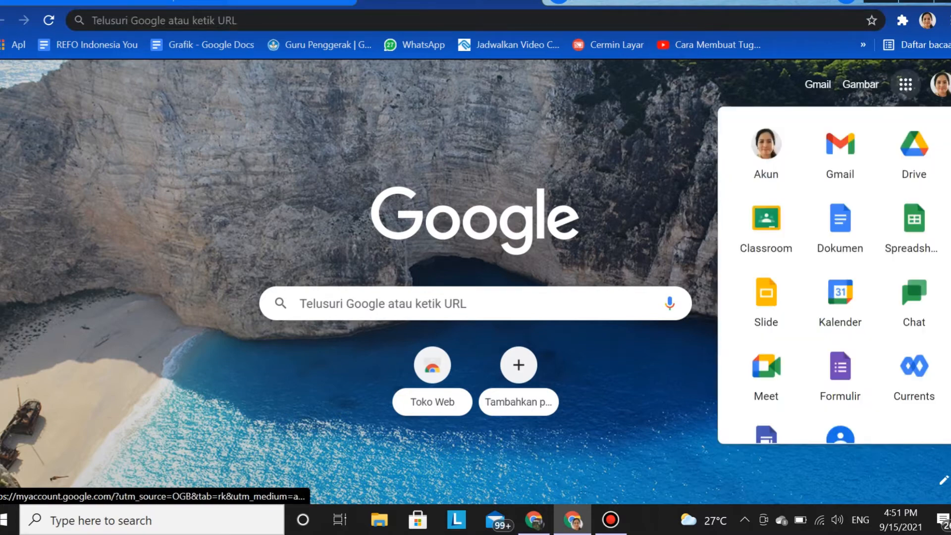
scroll(913, 376, down, 5)
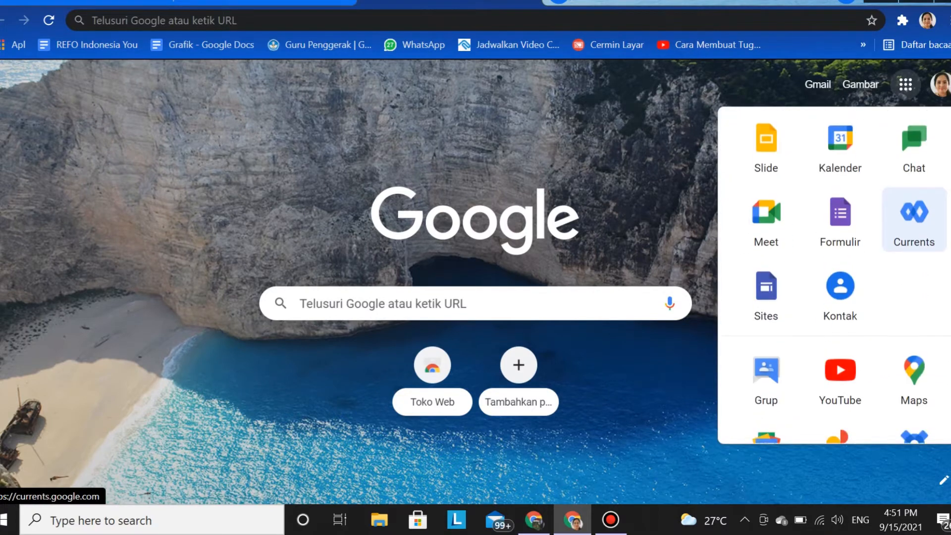
scroll(914, 297, down, 2)
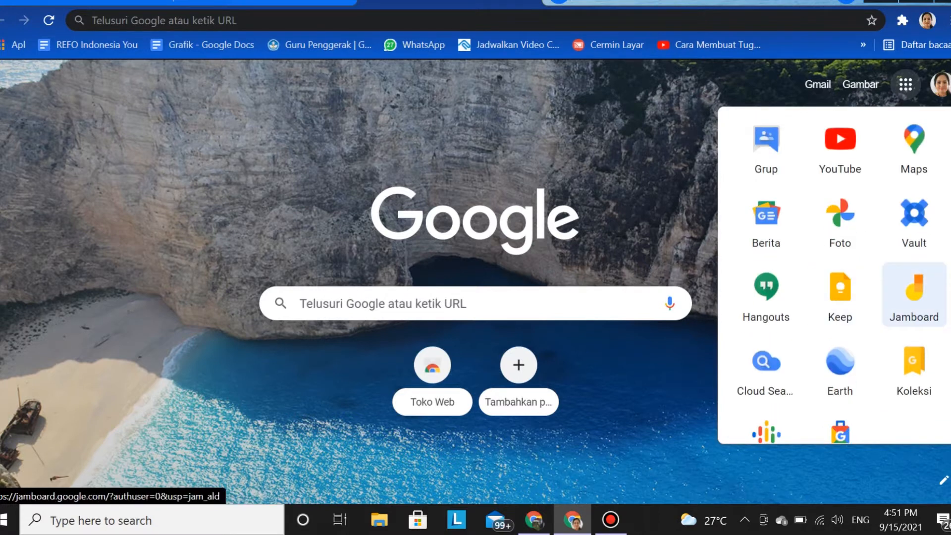
click(913, 294)
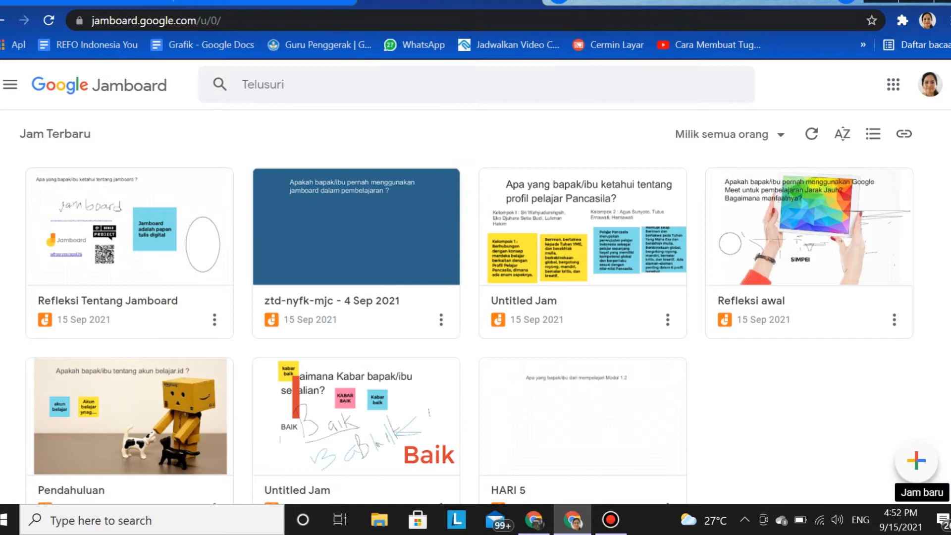
click(916, 461)
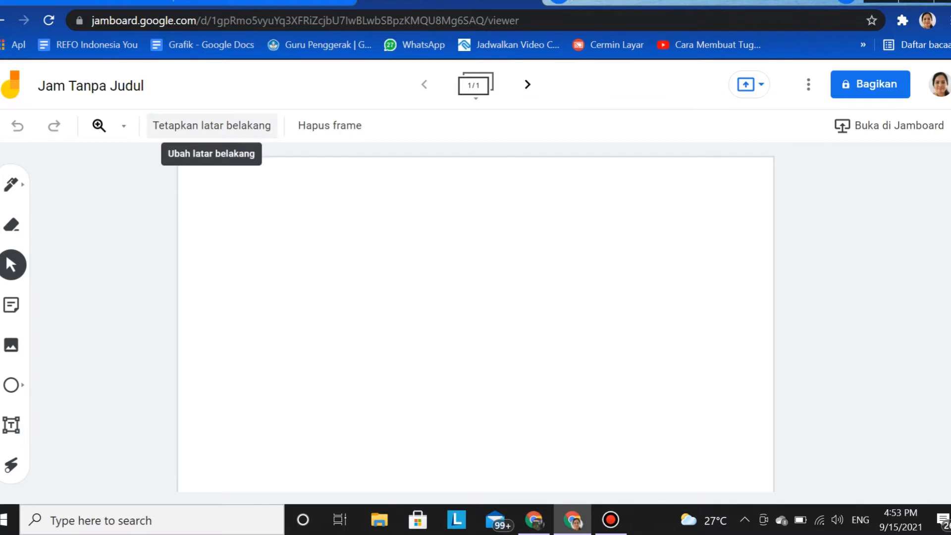
Set the frame's background to the dotted pattern (Titik)
click(211, 126)
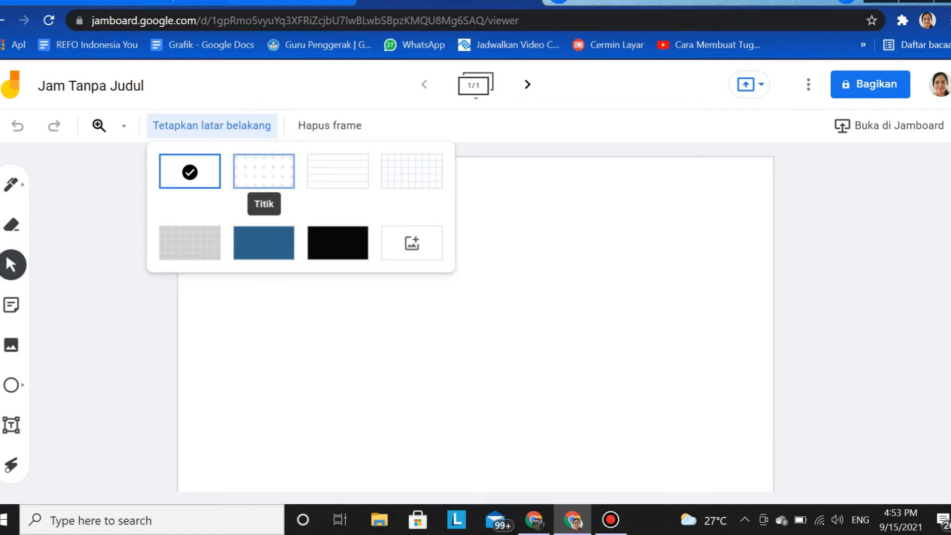
click(264, 171)
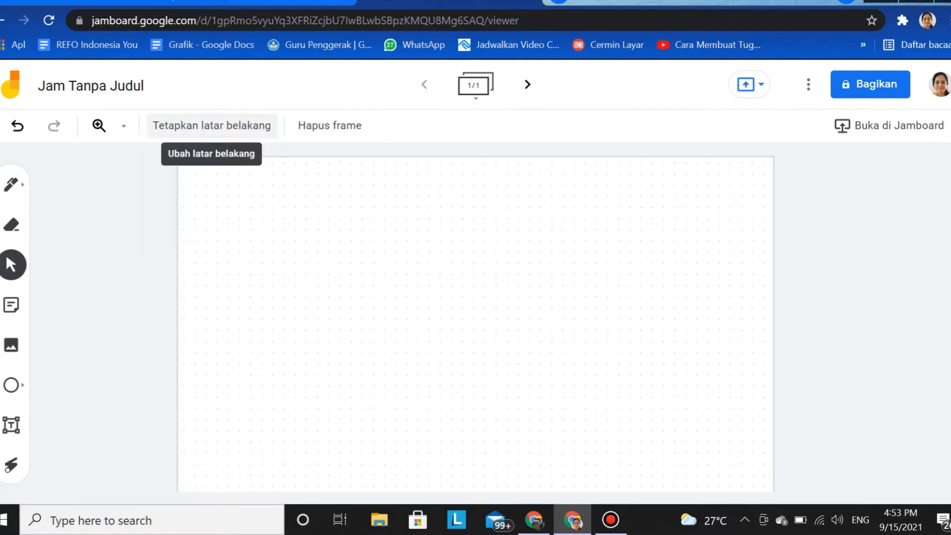
click(212, 125)
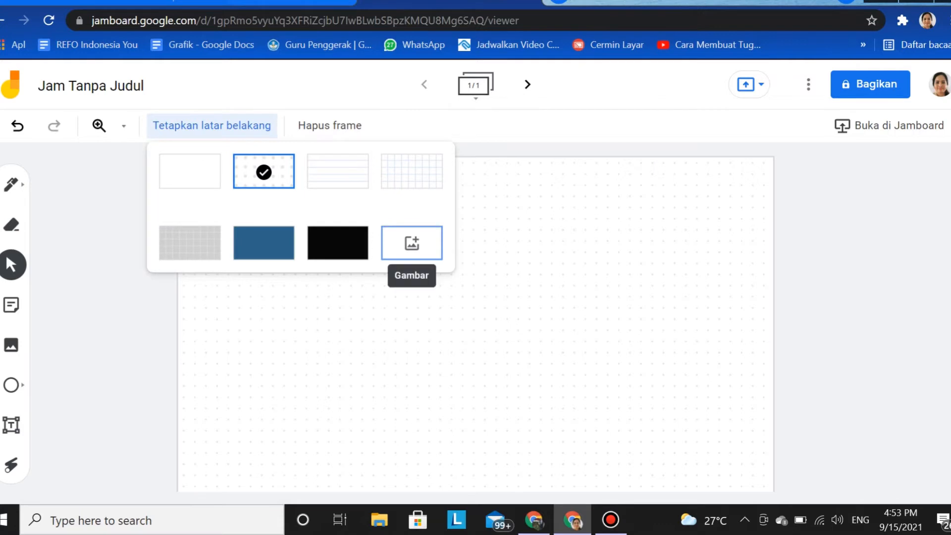
click(411, 242)
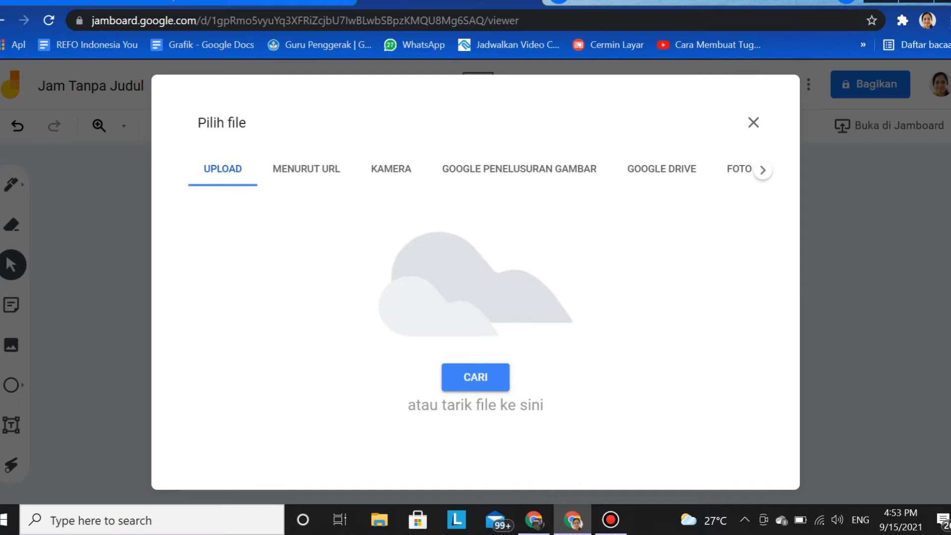
click(754, 122)
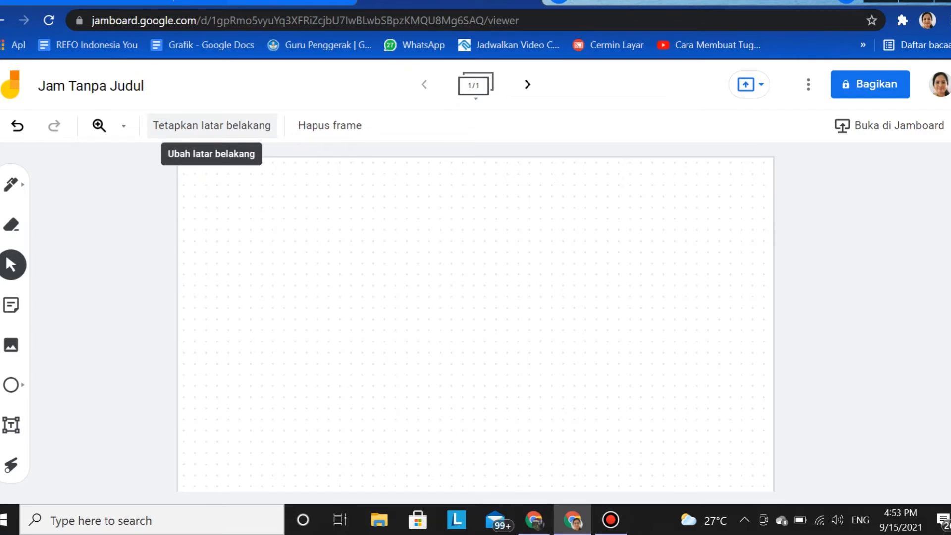
click(212, 126)
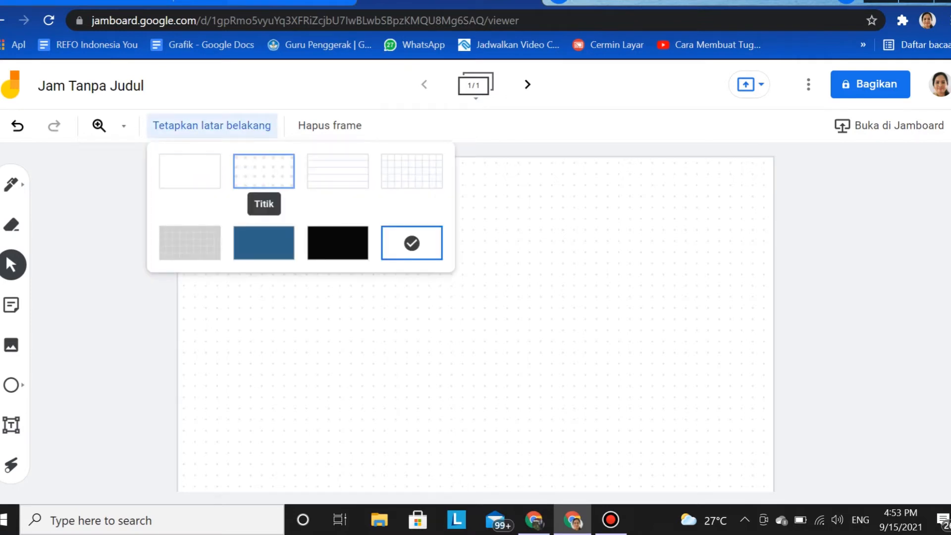
click(264, 171)
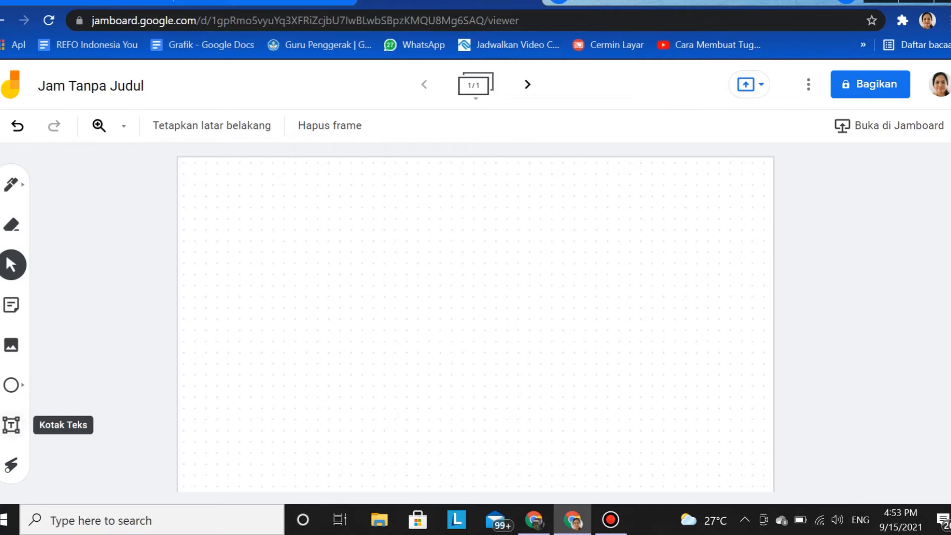
click(11, 424)
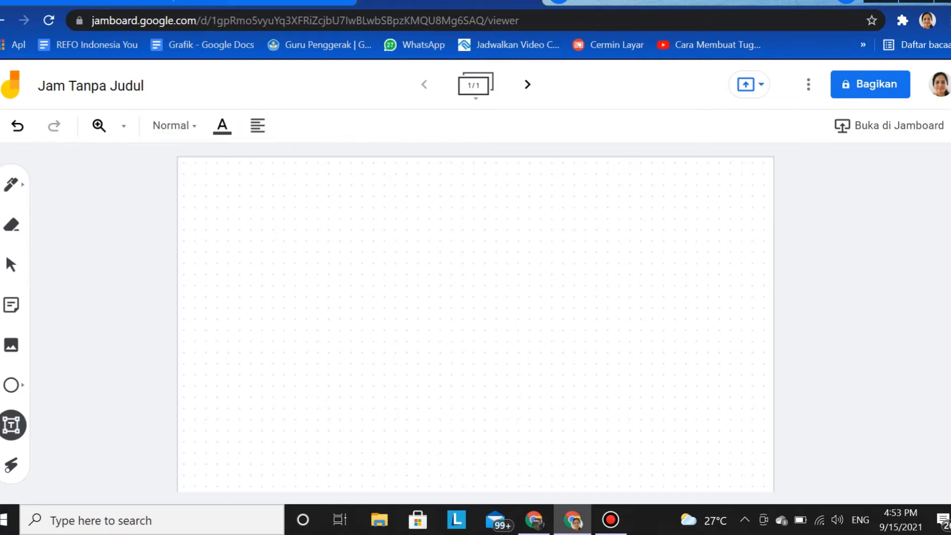
click(251, 185)
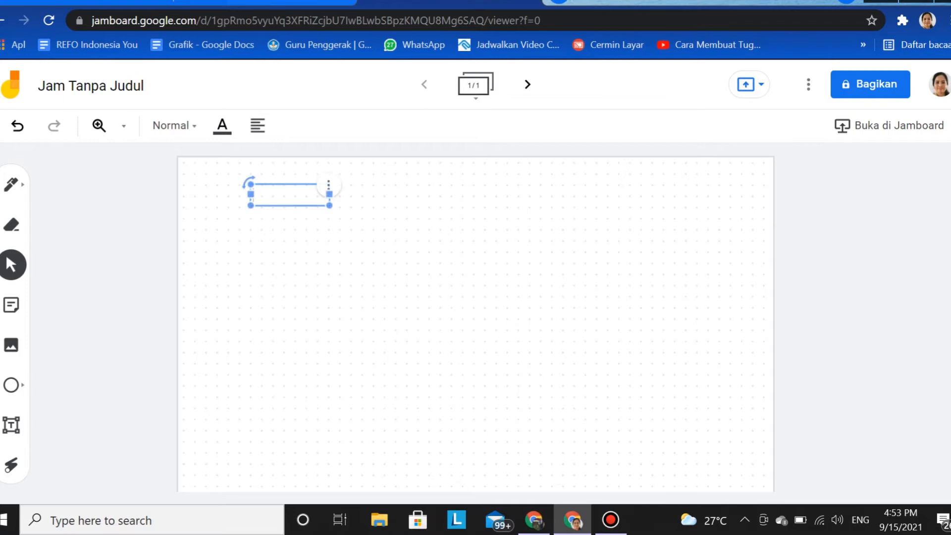
drag(329, 195, 721, 194)
key(Escape)
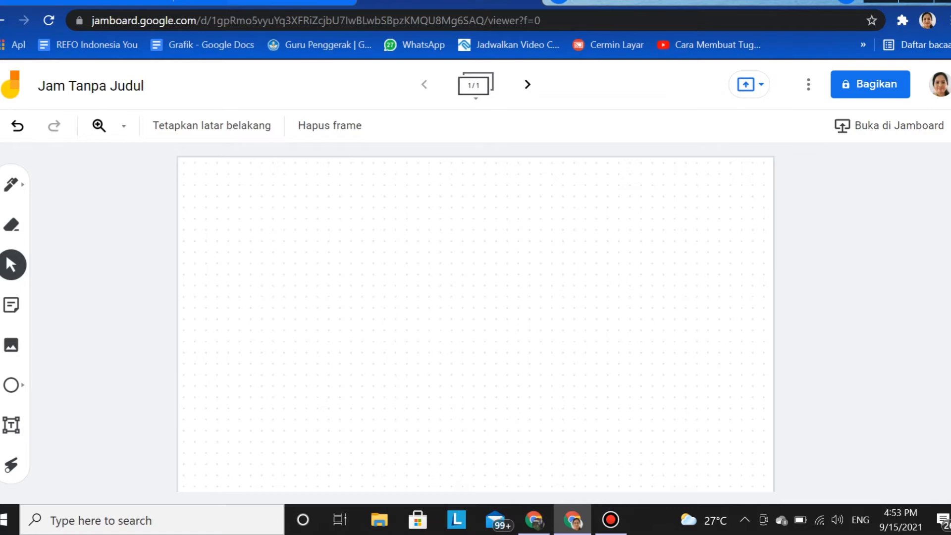
Add a text box in the upper middle of the frame, widen it, and set its text style to Subtitel
click(11, 424)
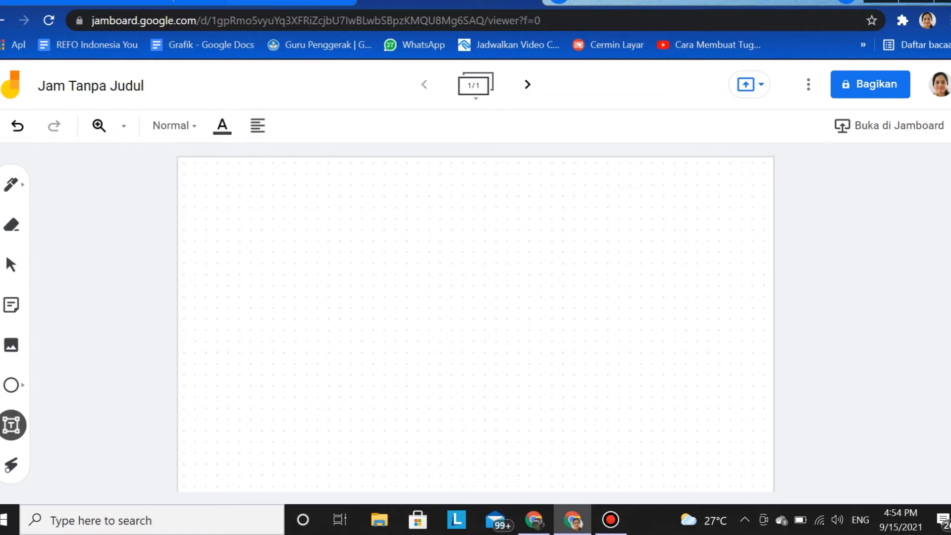
click(427, 217)
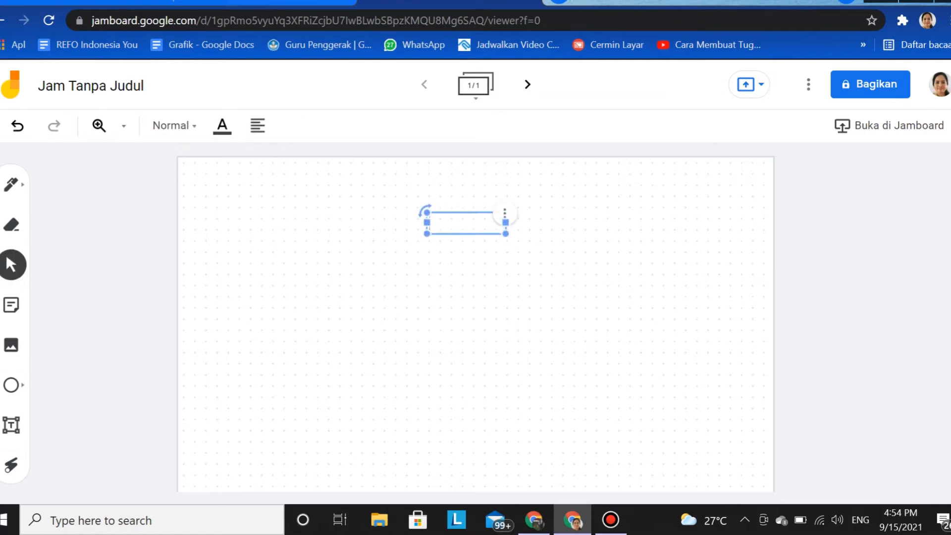
drag(426, 222, 348, 223)
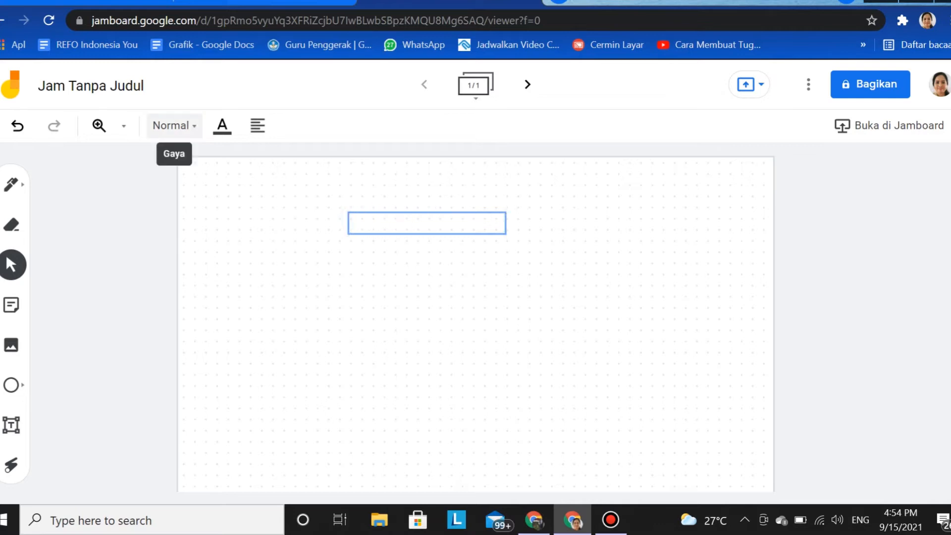
click(173, 125)
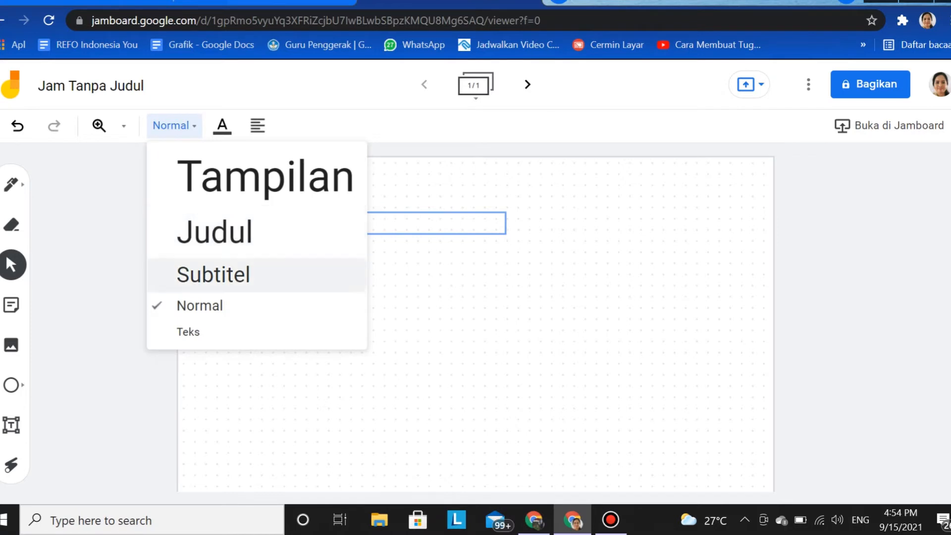
click(213, 275)
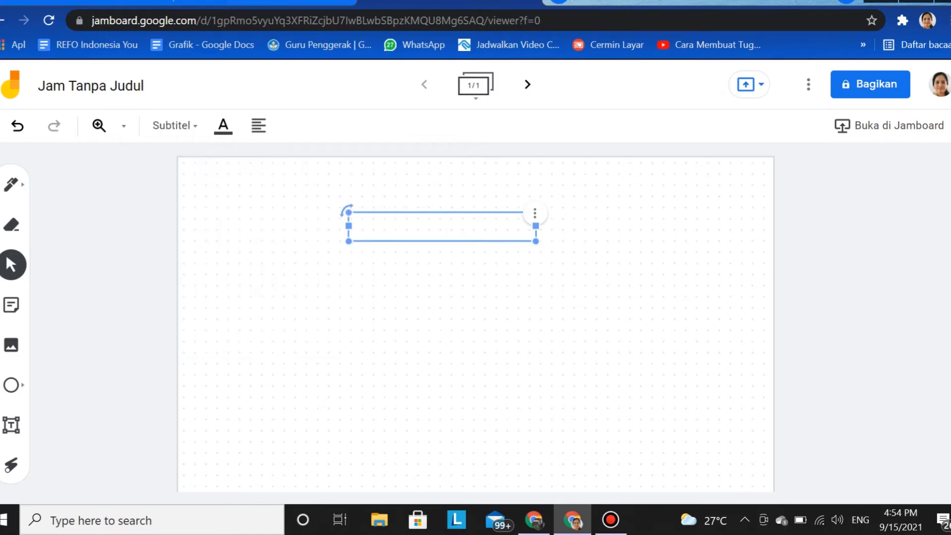
Enter the question "Apa yang bapak/ibu ketahui tentang jamboard" in the empty text box
right_click(385, 231)
click(440, 250)
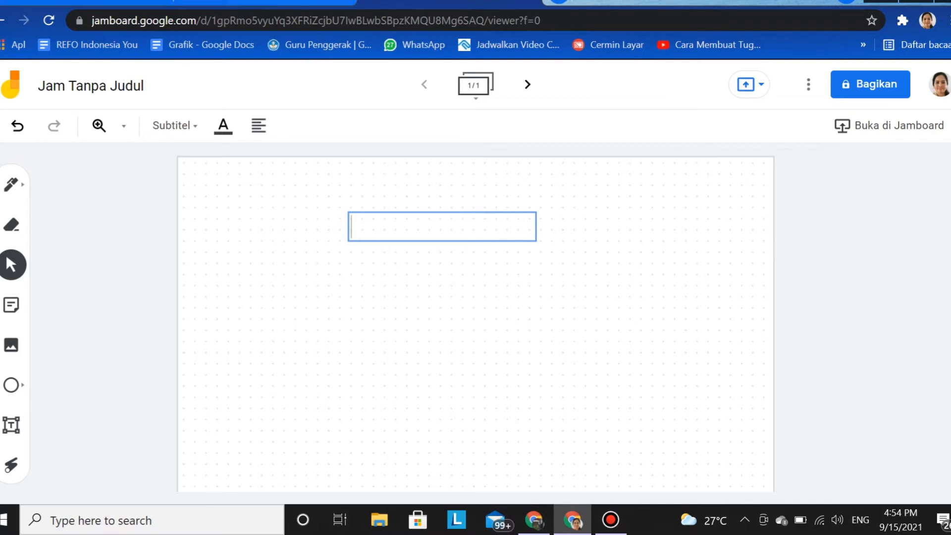
text(Apa yang bapa)
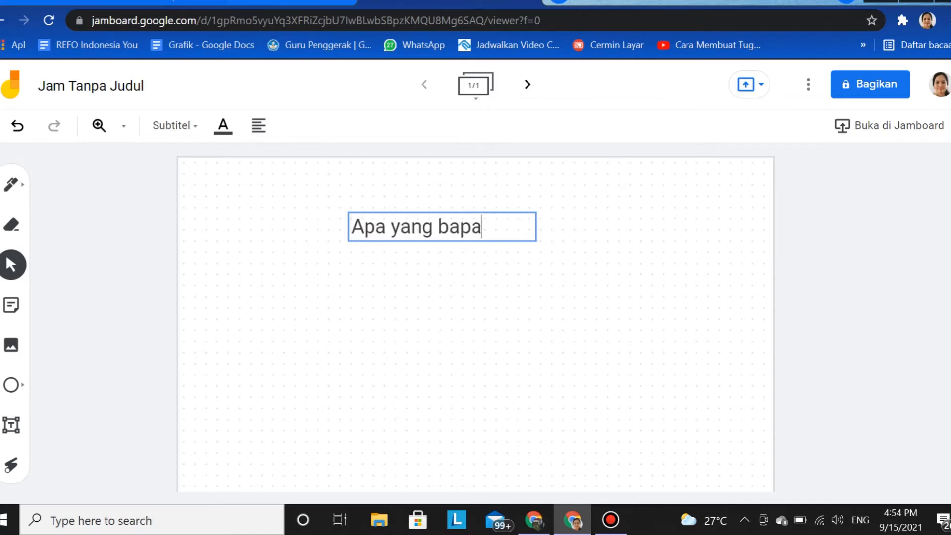
text(k/ibu ke)
text(hui)
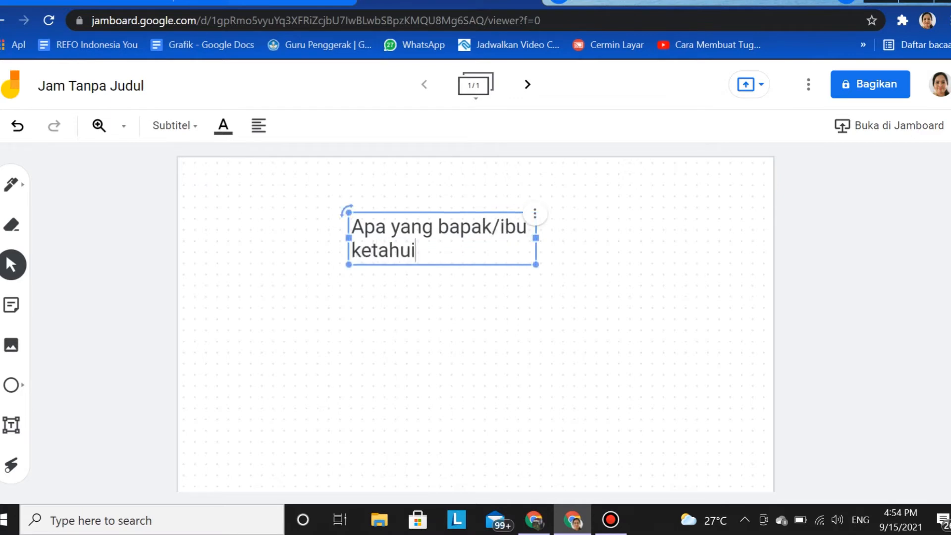
text( tentang jambo)
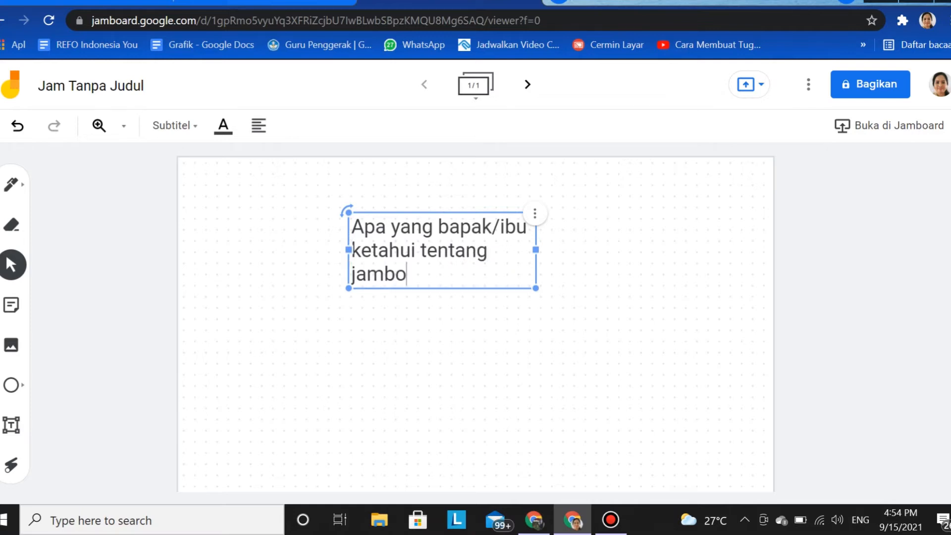
text(ard)
Widen the question's text box and reposition it horizontally level near the frame's upper edge
drag(536, 250, 681, 247)
drag(348, 212, 352, 188)
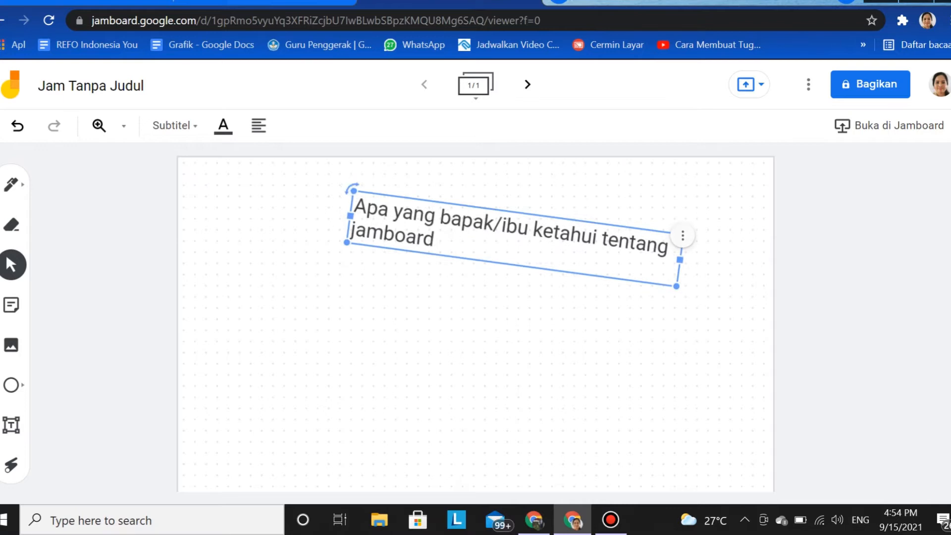
click(682, 235)
drag(514, 238, 516, 199)
drag(354, 149, 350, 173)
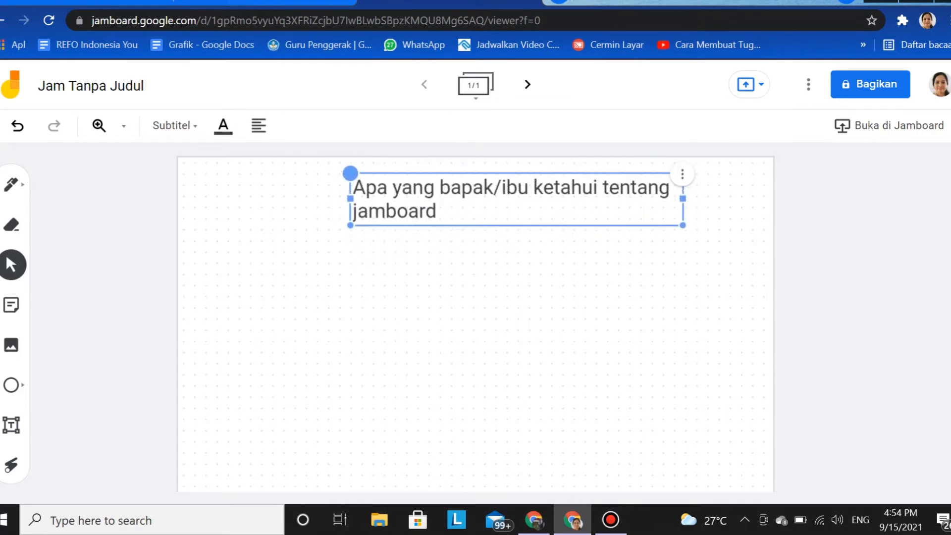
Try centre alignment on the question text and return it to left alignment
click(516, 199)
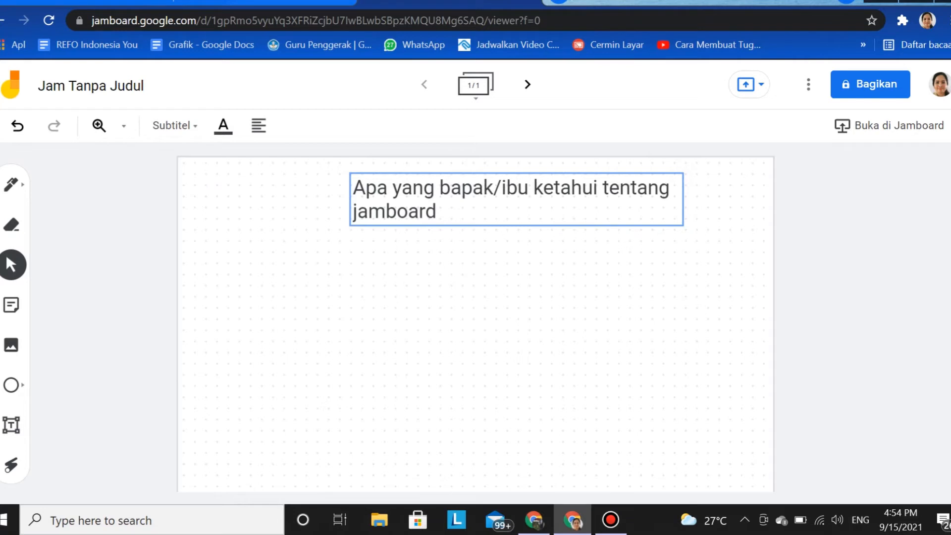
click(516, 199)
click(259, 125)
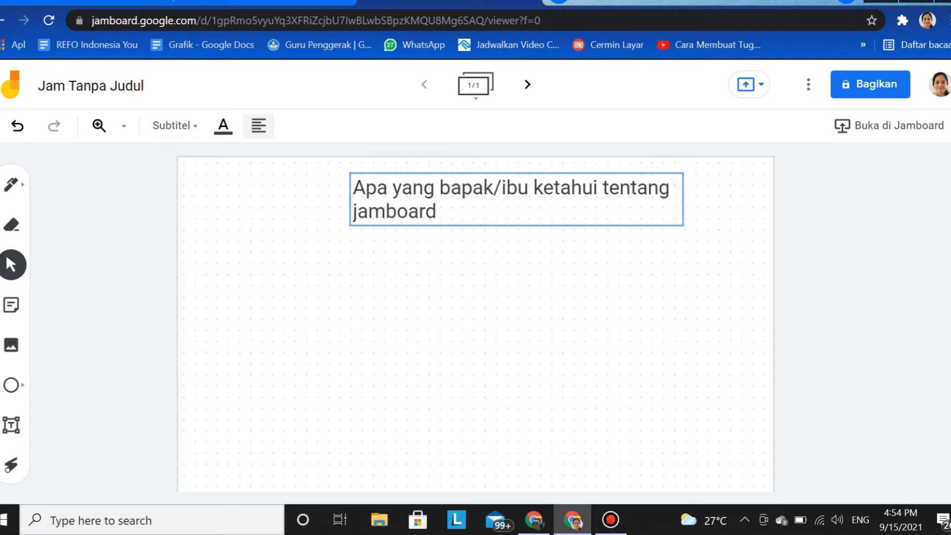
click(299, 159)
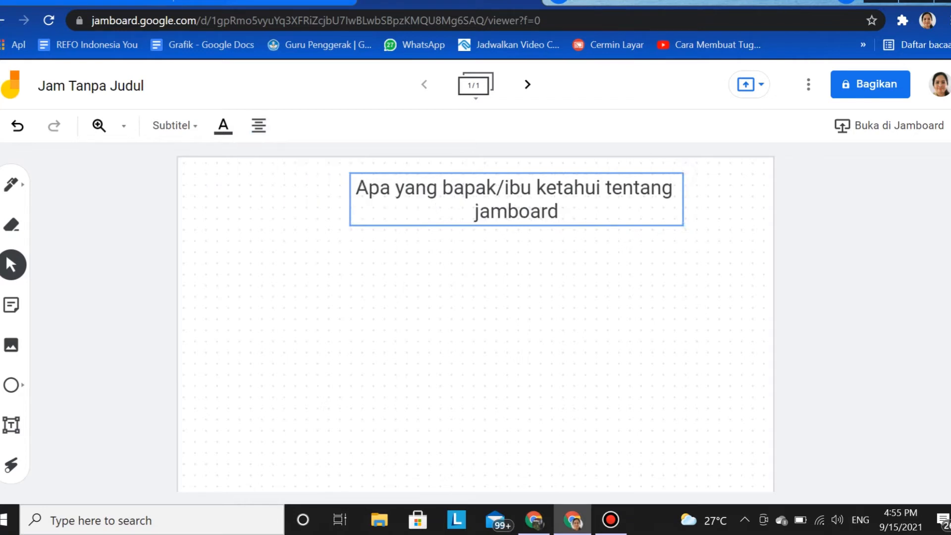
click(258, 125)
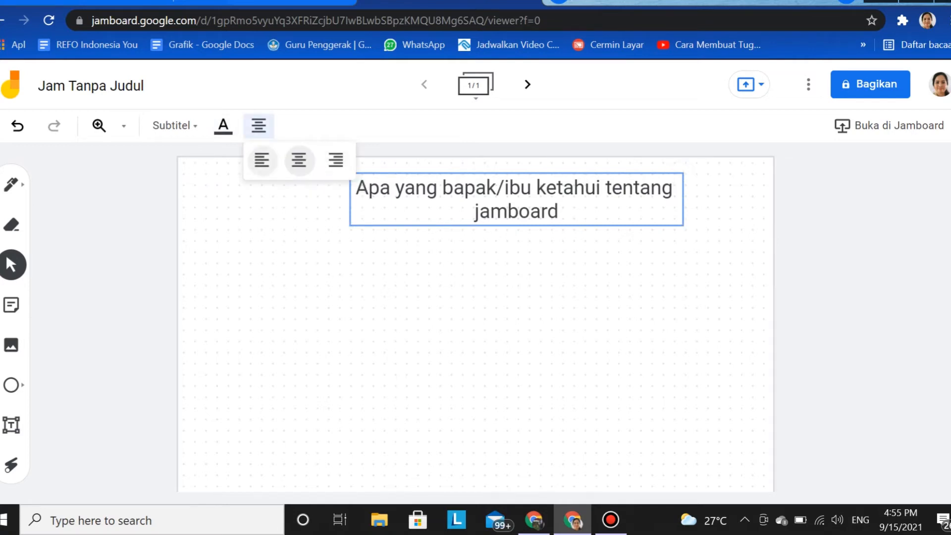
click(262, 159)
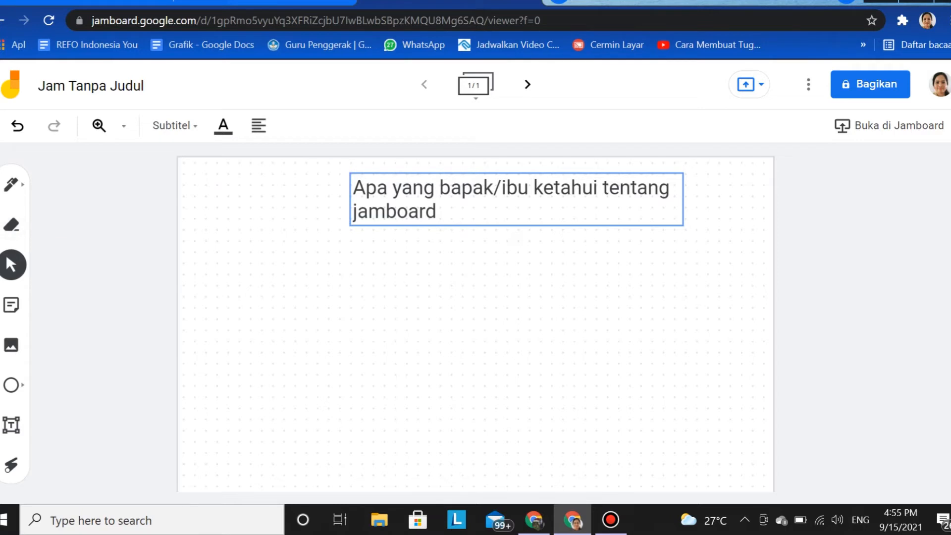
Handwrite "papan tulis" with the pen below the question
click(11, 185)
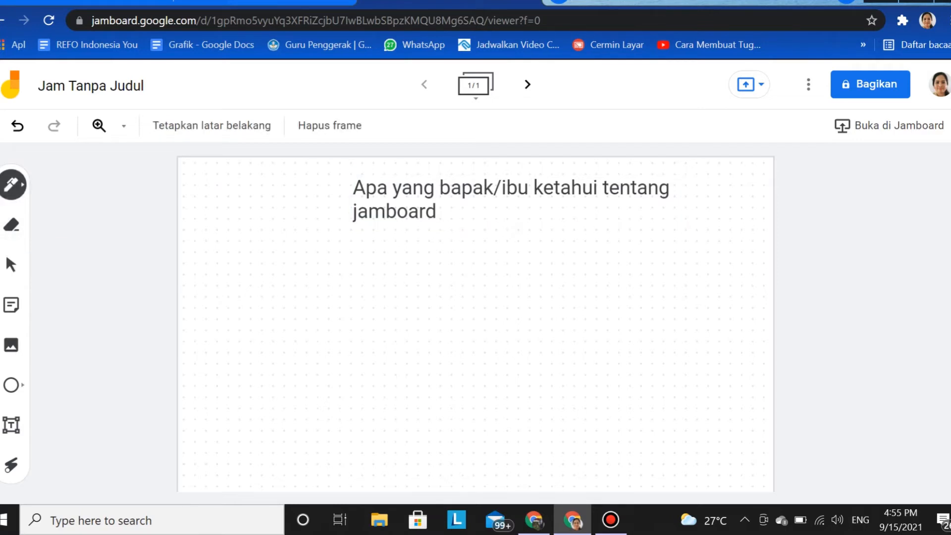
drag(250, 276, 249, 321)
mouse_move(243, 287)
mouse_down()
mouse_move(256, 282)
mouse_move(253, 297)
mouse_move(273, 285)
mouse_move(277, 302)
mouse_up()
mouse_move(284, 286)
mouse_down()
mouse_move(284, 334)
mouse_move(293, 303)
mouse_move(314, 287)
mouse_move(318, 306)
mouse_move(411, 307)
mouse_move(399, 292)
mouse_move(466, 310)
mouse_up()
mouse_move(492, 281)
mouse_down()
mouse_move(507, 312)
mouse_move(474, 311)
mouse_up()
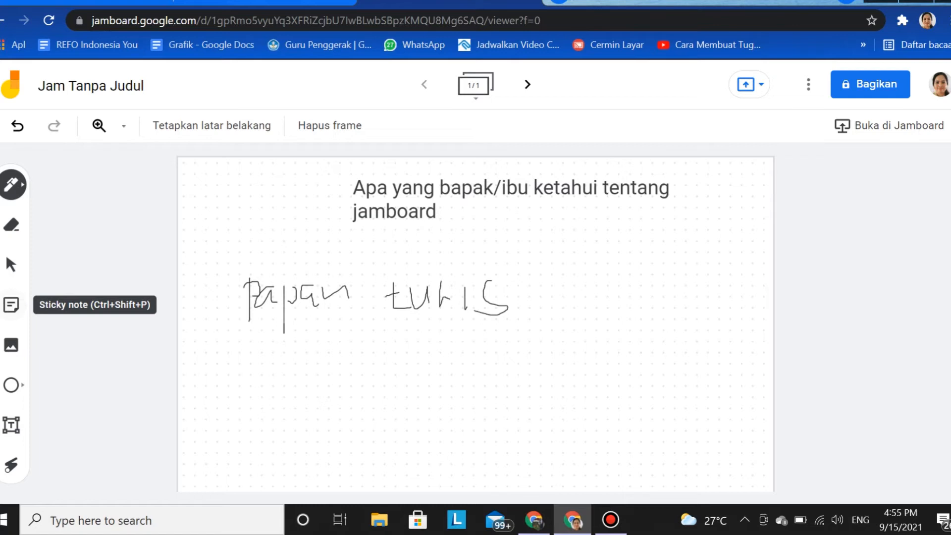
Add a pink sticky note reading "Jambooard adalah papan tulis digital yang dikembangkan oleh google"
click(11, 305)
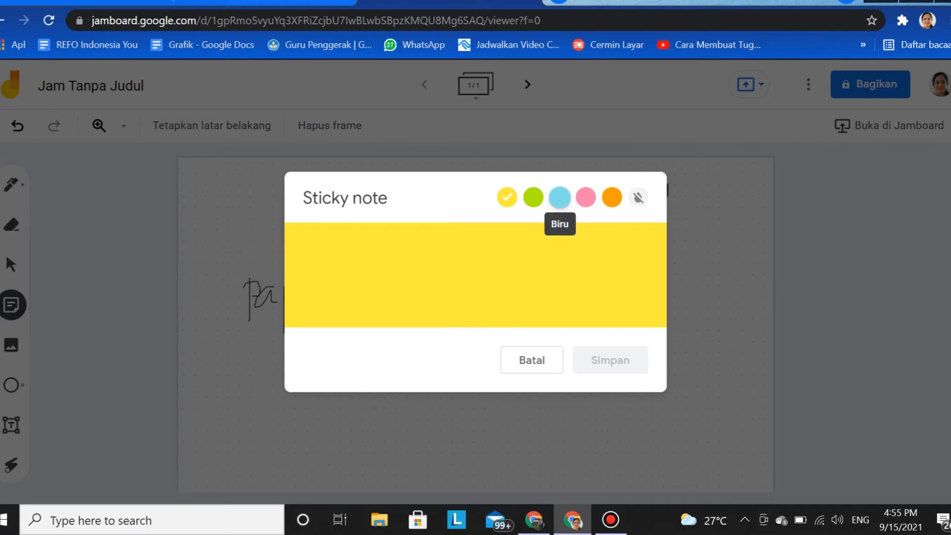
click(586, 197)
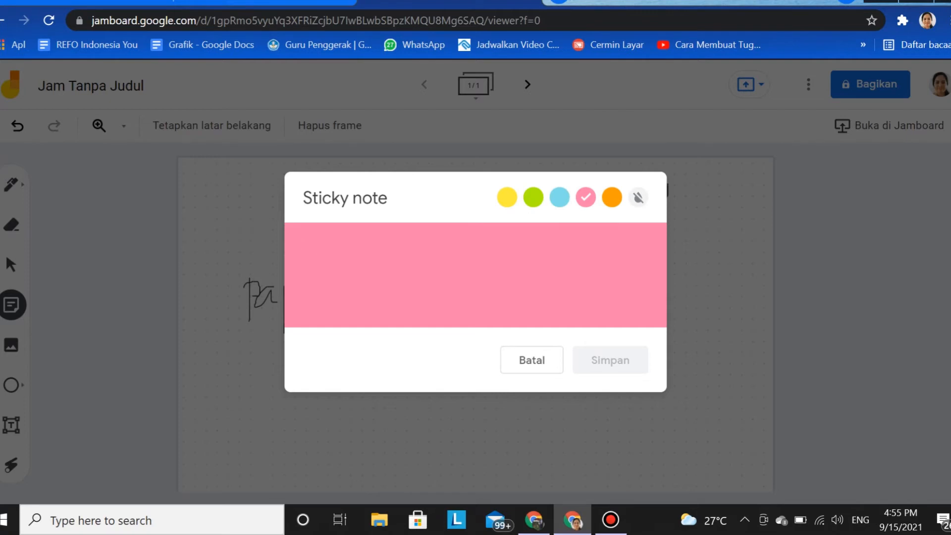
text(Jambor)
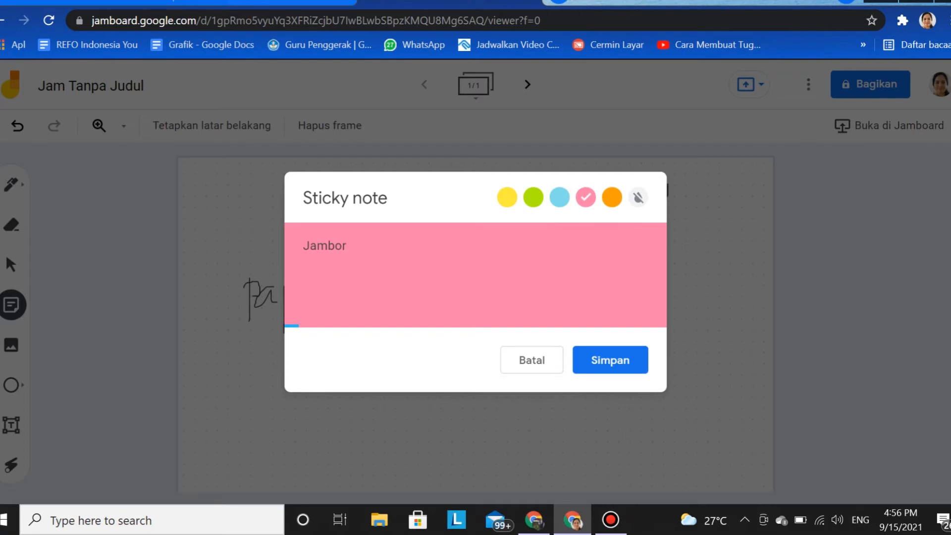
key(BackSpace)
text(oard adalah papa)
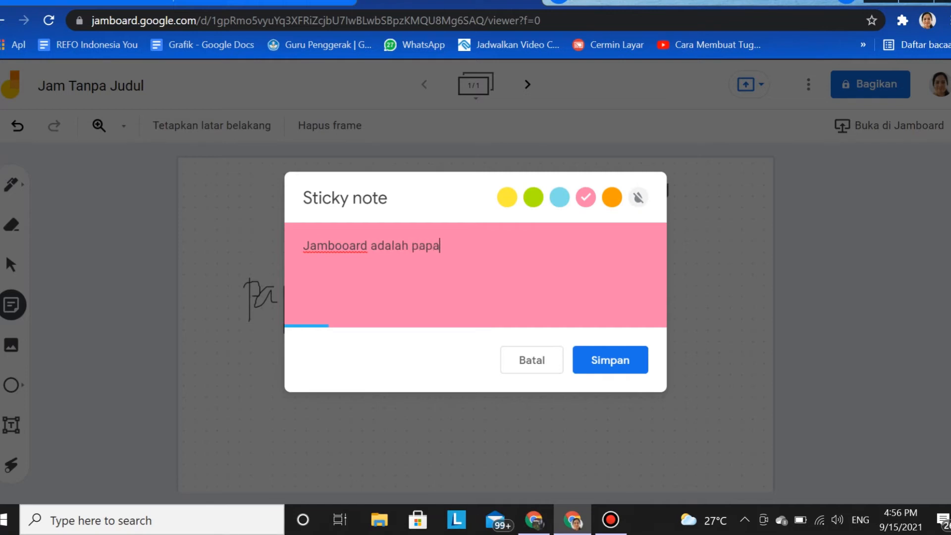
text(n tulis digit)
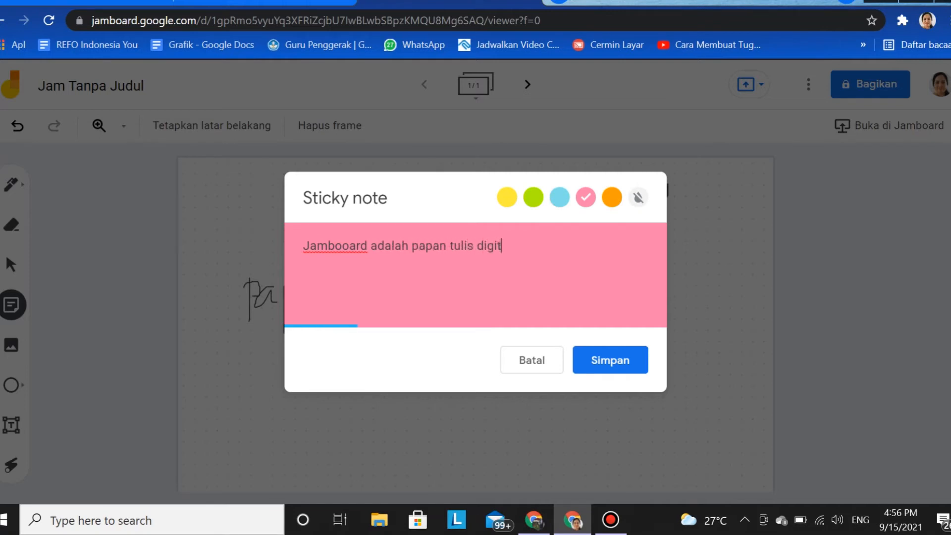
text(al yang dikemba)
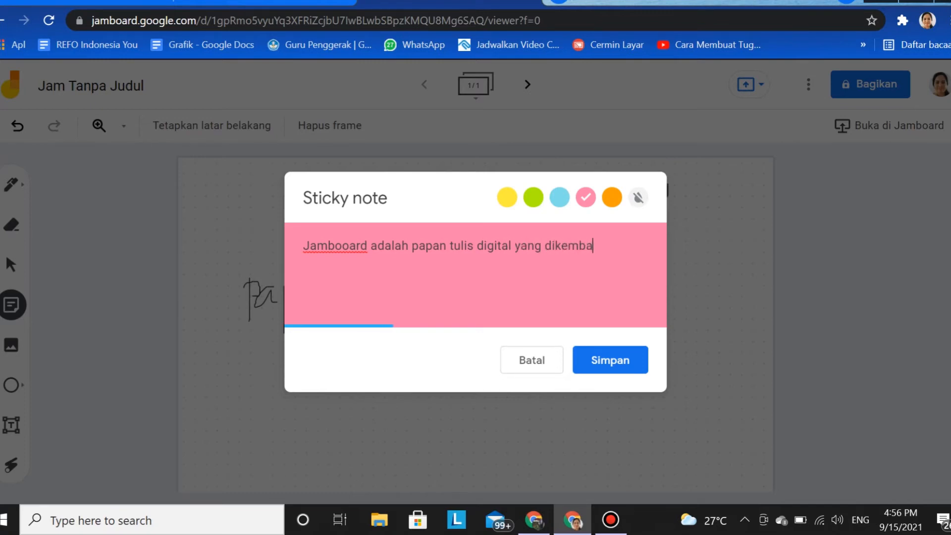
text(ngkan oleh go)
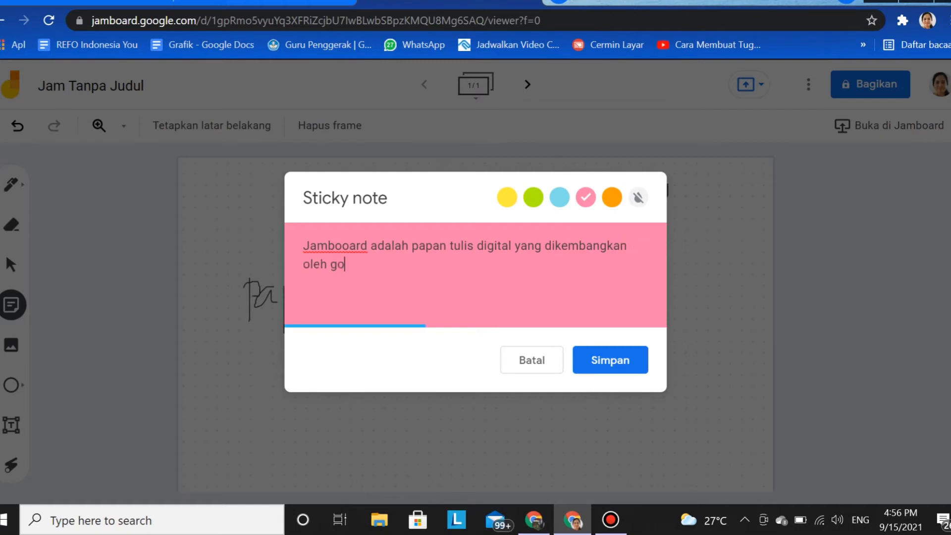
text(ogle)
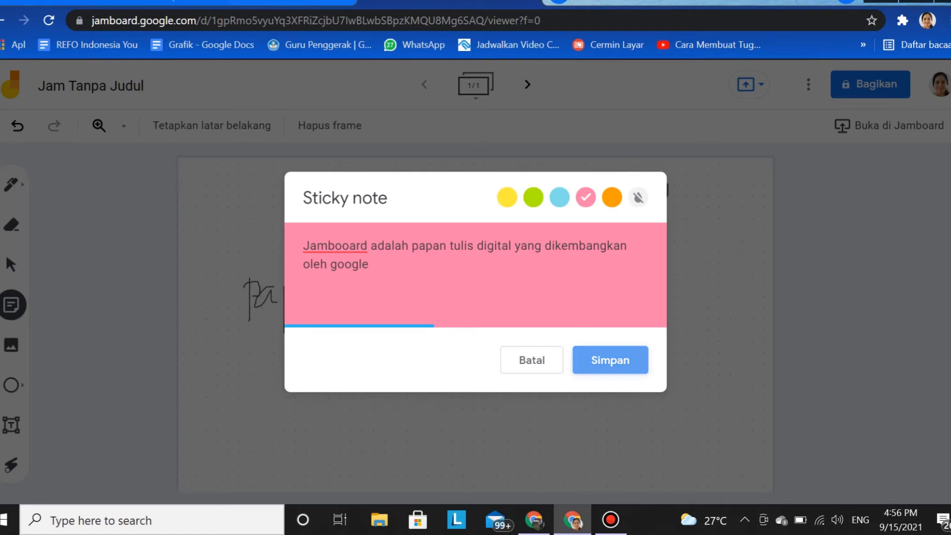
click(610, 360)
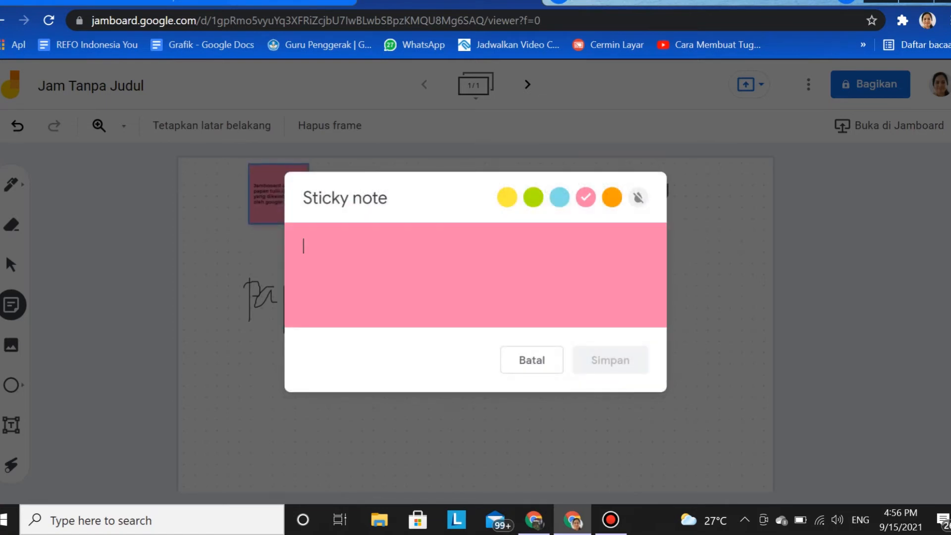
click(531, 360)
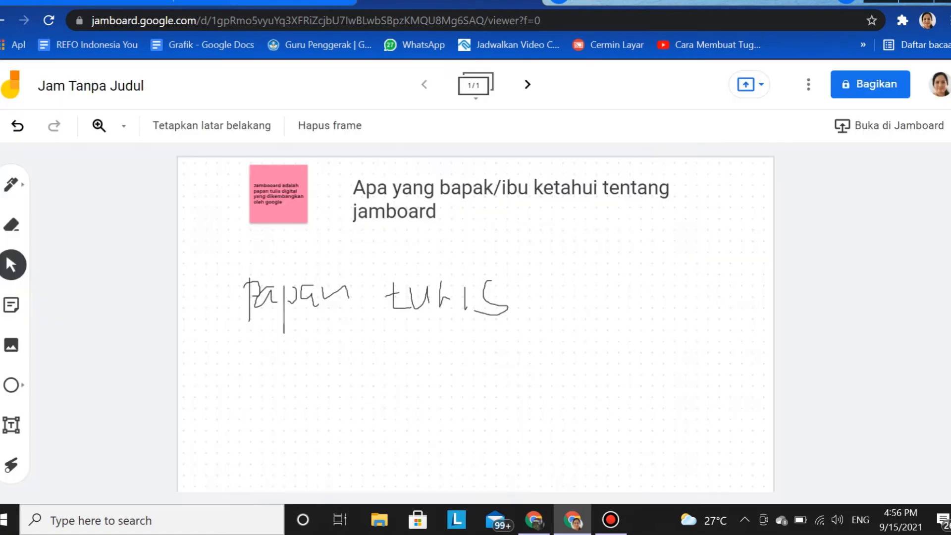
Move the sticky note to the right of the handwriting, tilt it slightly counterclockwise and enlarge it
drag(278, 194, 593, 310)
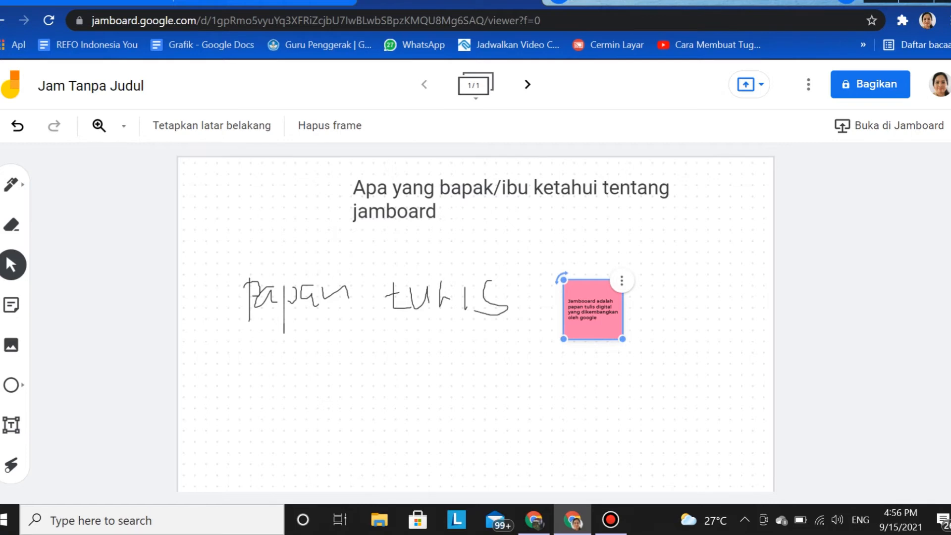
drag(563, 280, 562, 306)
click(605, 295)
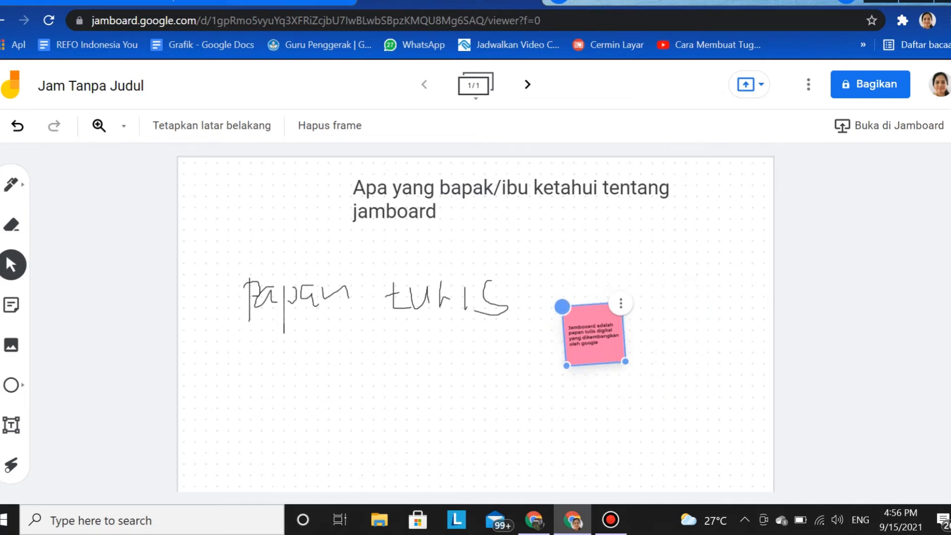
drag(625, 361, 668, 398)
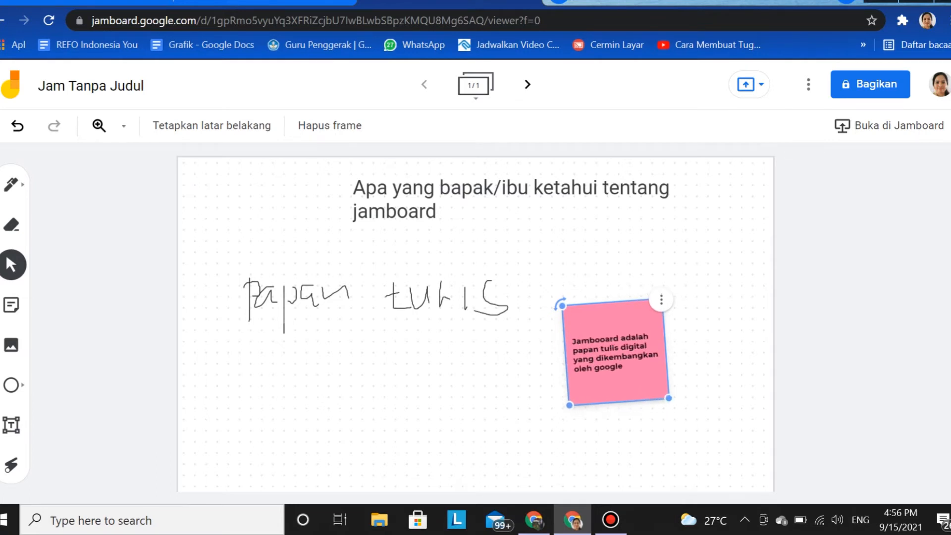
key(Escape)
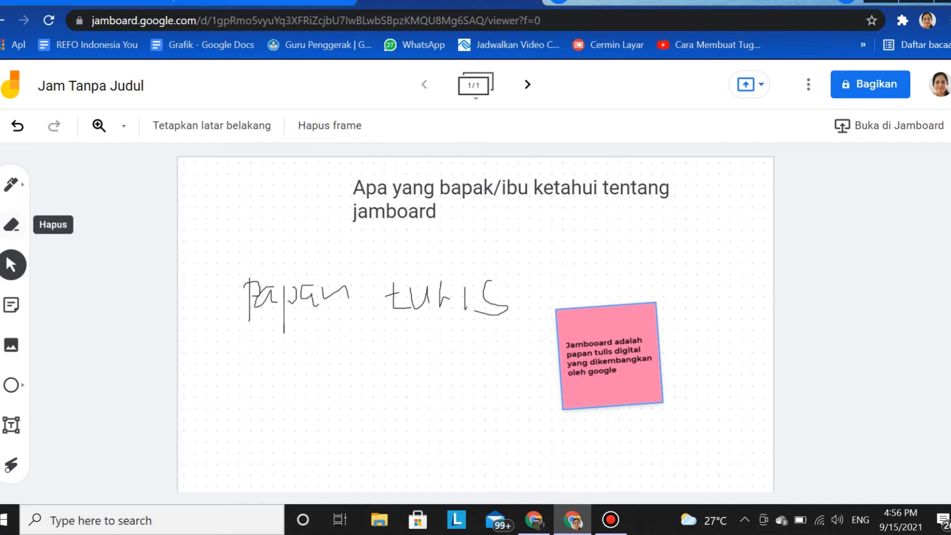
Draw a short pen stroke below the handwriting and erase it
click(11, 224)
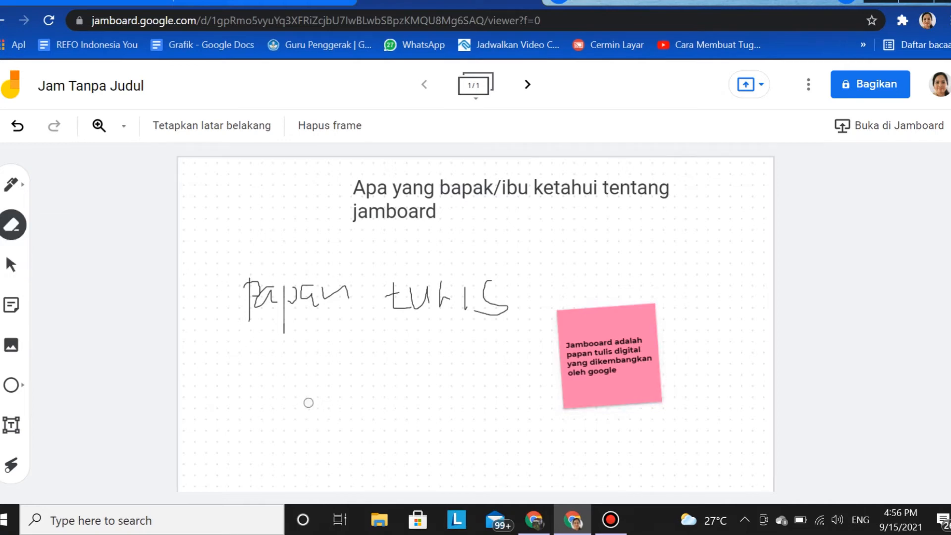
key(p)
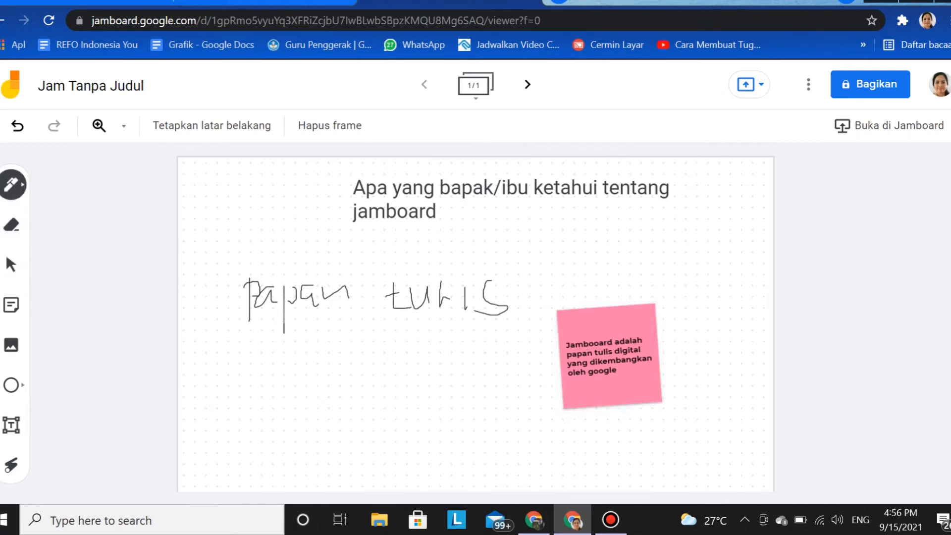
drag(307, 344, 309, 353)
key(e)
mouse_move(332, 391)
mouse_down()
mouse_move(411, 364)
mouse_move(332, 396)
mouse_move(368, 401)
mouse_move(411, 368)
mouse_move(411, 355)
mouse_move(352, 377)
mouse_move(361, 390)
mouse_move(400, 393)
mouse_move(334, 350)
mouse_move(270, 357)
mouse_move(253, 348)
mouse_move(287, 347)
mouse_move(251, 363)
mouse_up()
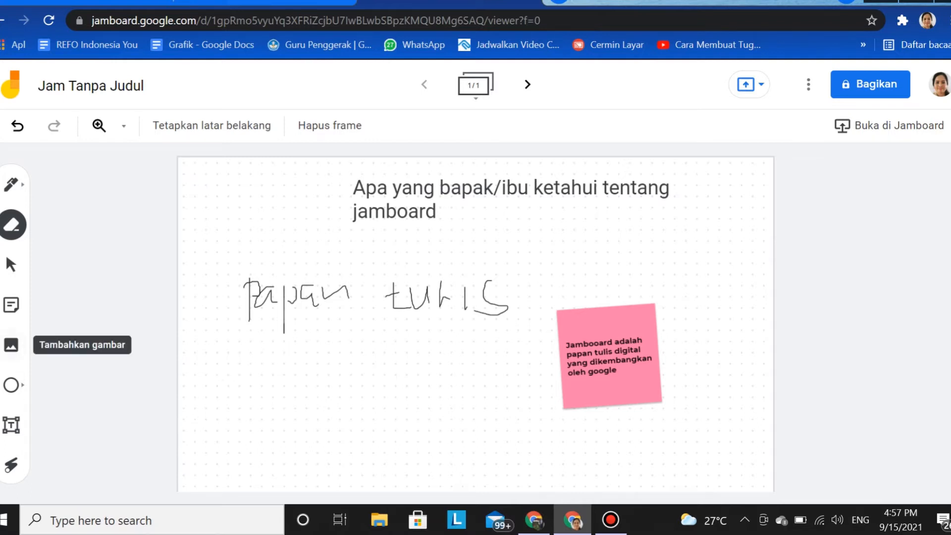
Insert the Jamboard logo picture from a Google image search for "logo jamboart"
click(11, 345)
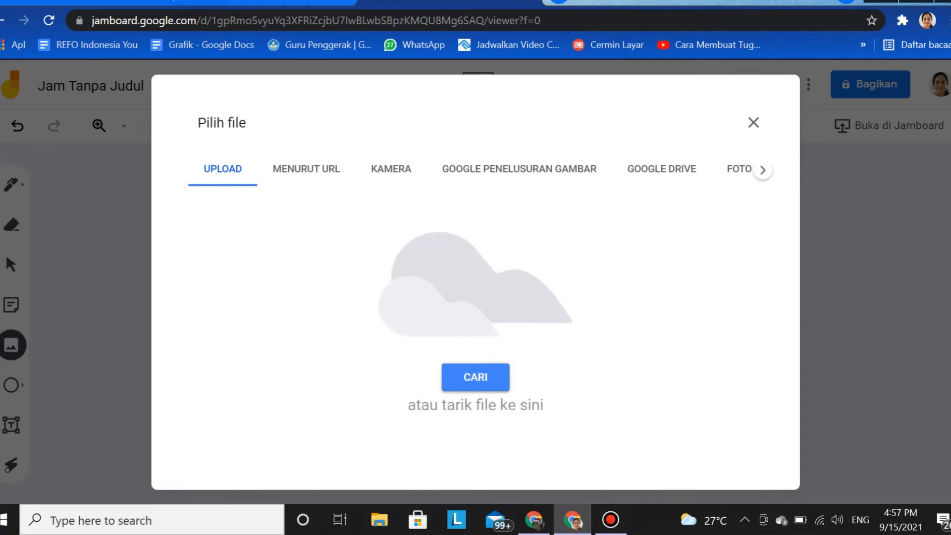
click(753, 122)
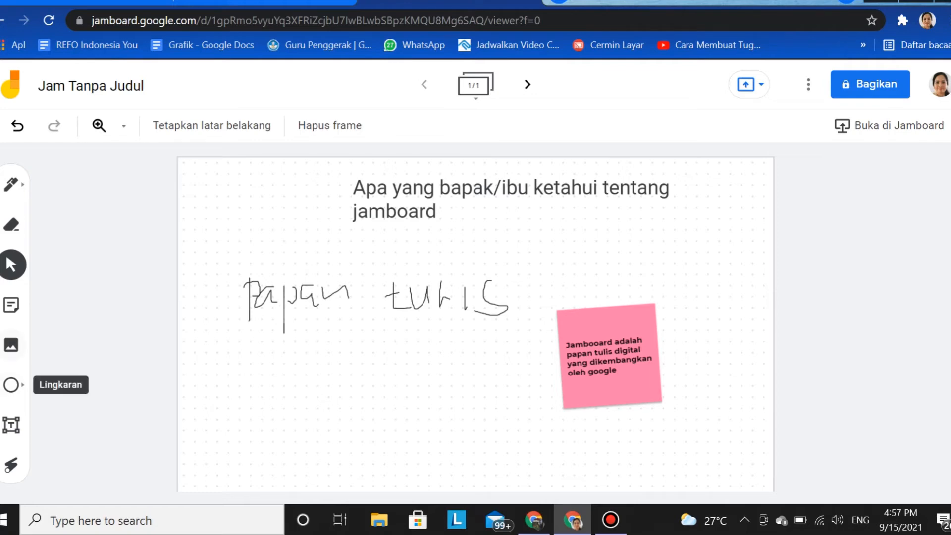
click(11, 344)
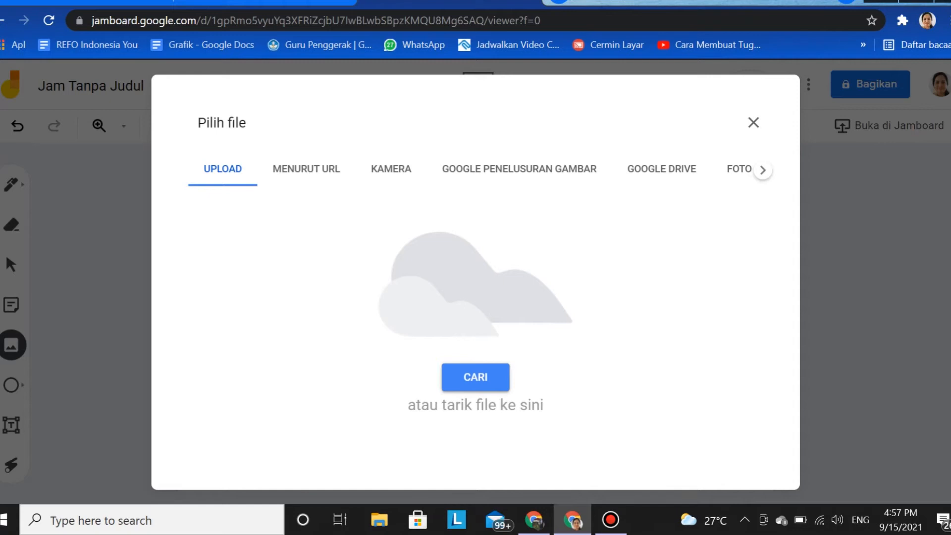
click(519, 169)
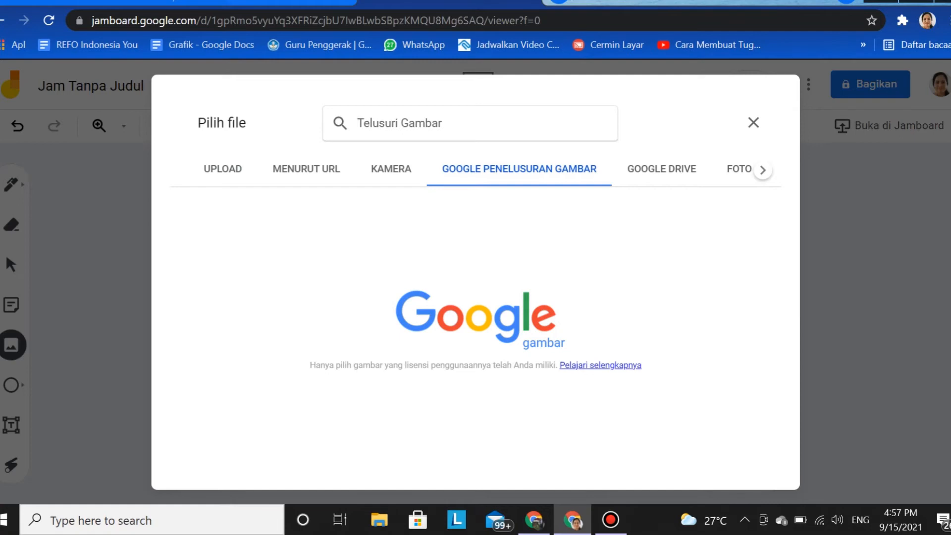
text(logo jam)
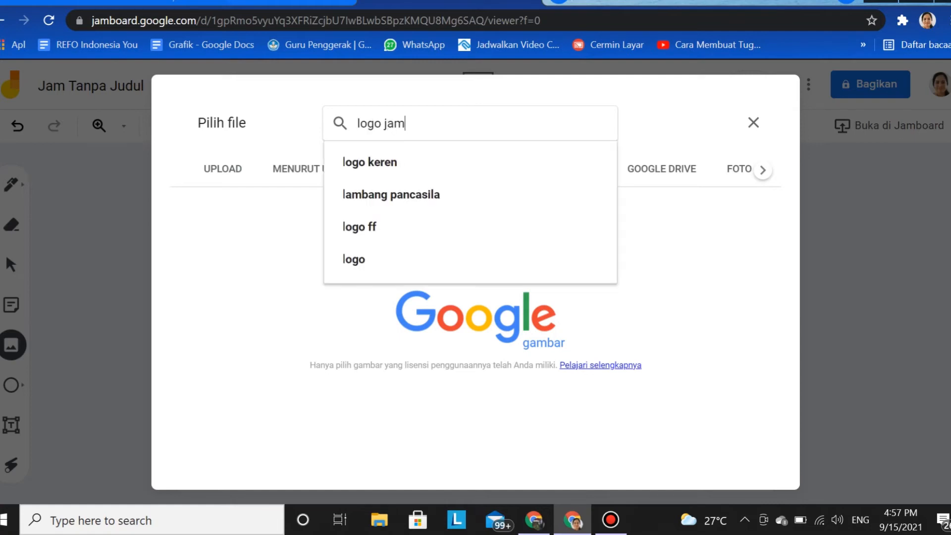
text(boart)
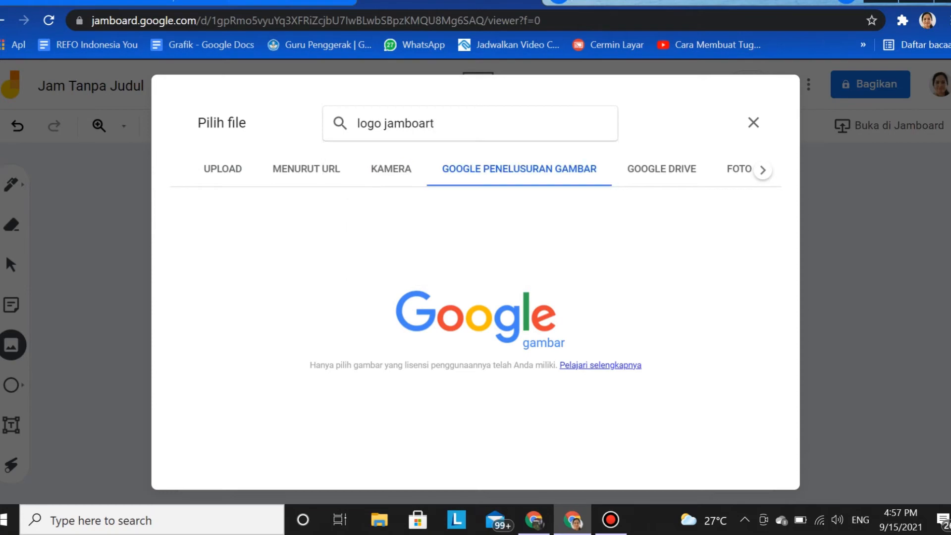
key(Return)
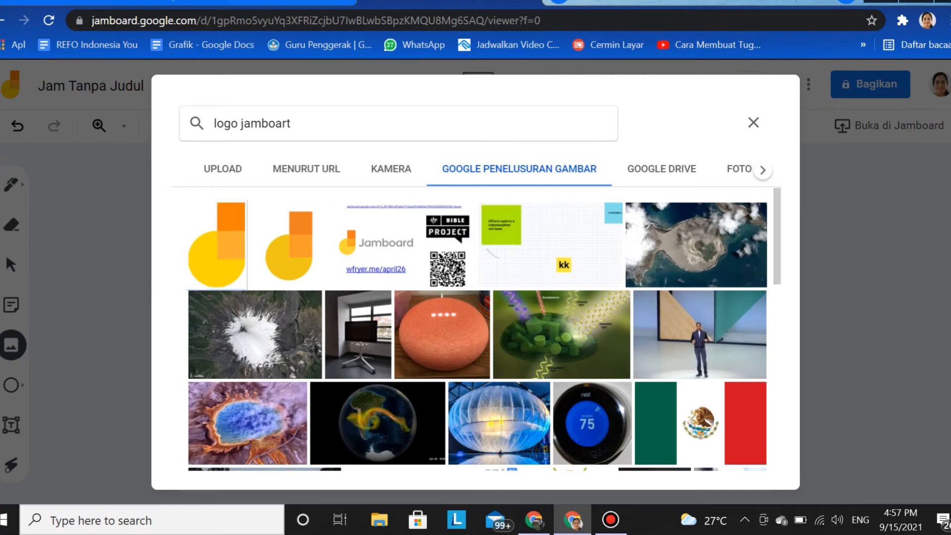
click(289, 244)
click(738, 451)
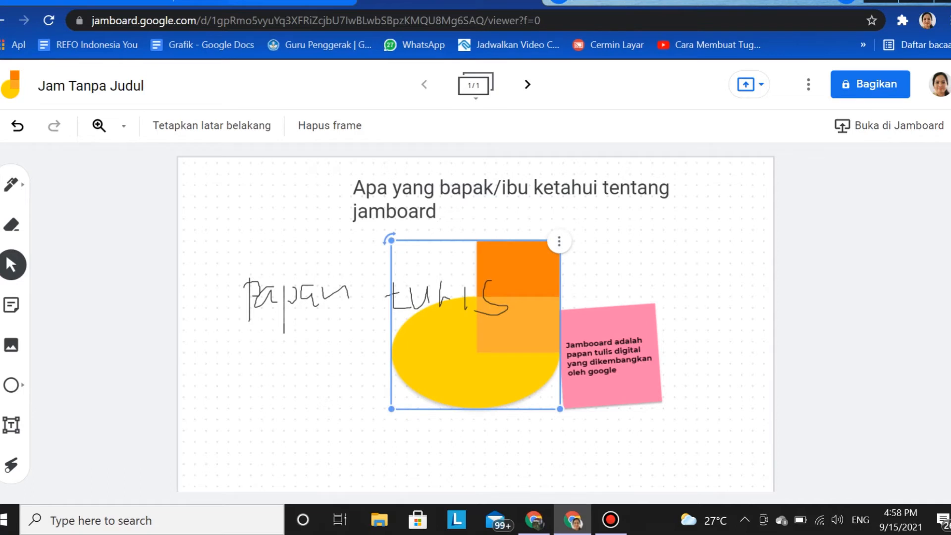
Shrink the logo picture, tilt it slightly counterclockwise and place it below the handwriting
drag(475, 325, 434, 367)
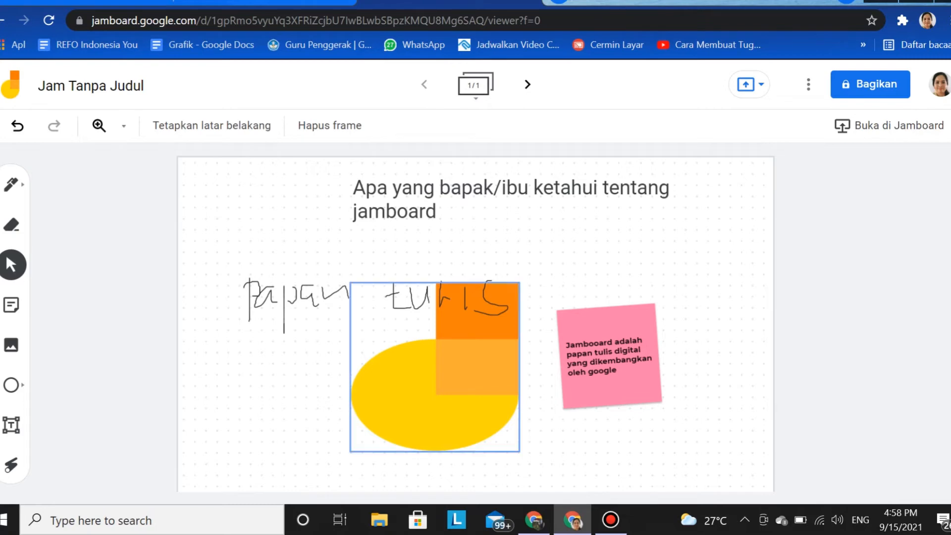
drag(435, 367, 371, 393)
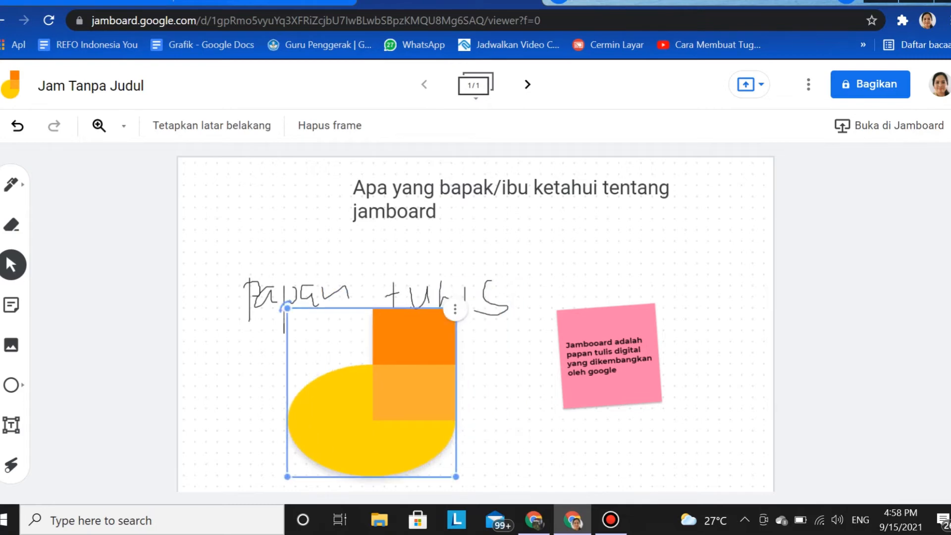
drag(287, 476, 306, 458)
click(455, 309)
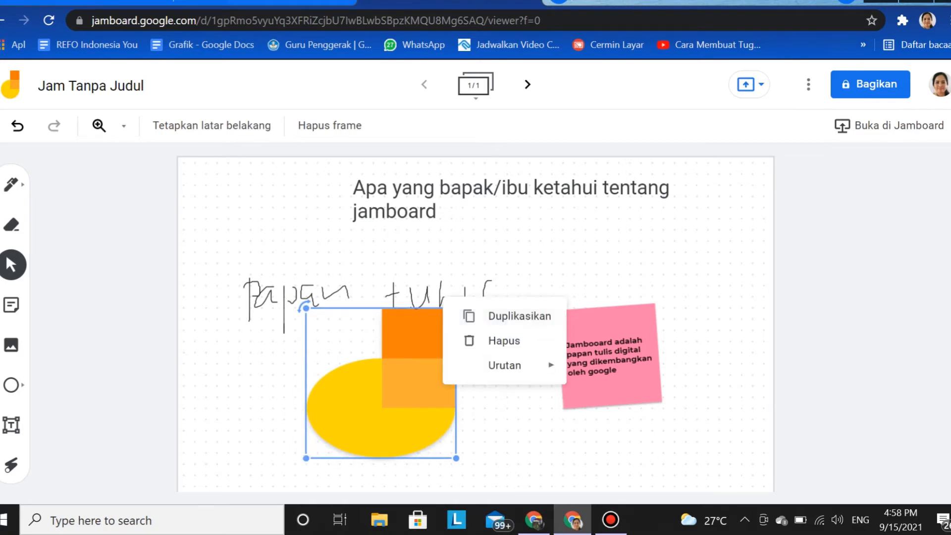
drag(305, 308, 296, 319)
drag(380, 383, 378, 405)
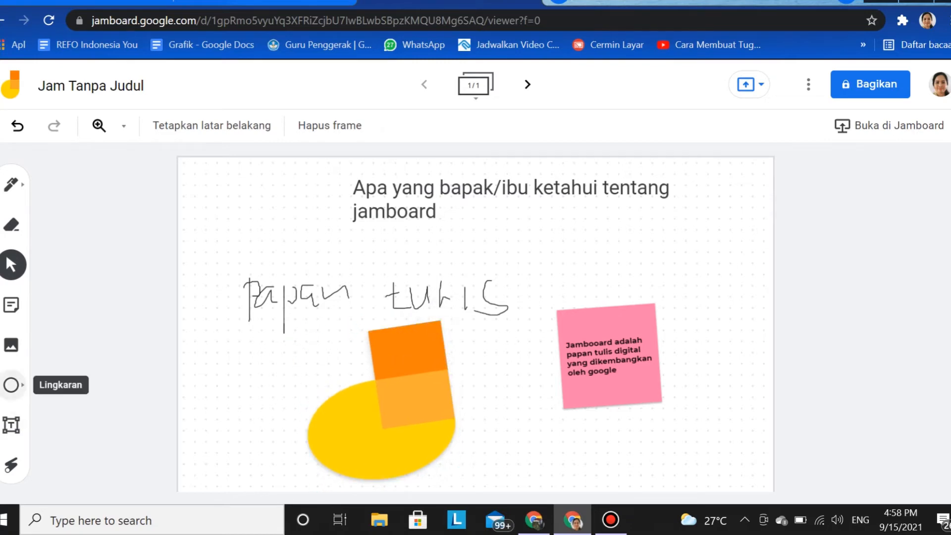
Draw a circle above the sticky note, near the right edge of the frame
click(11, 385)
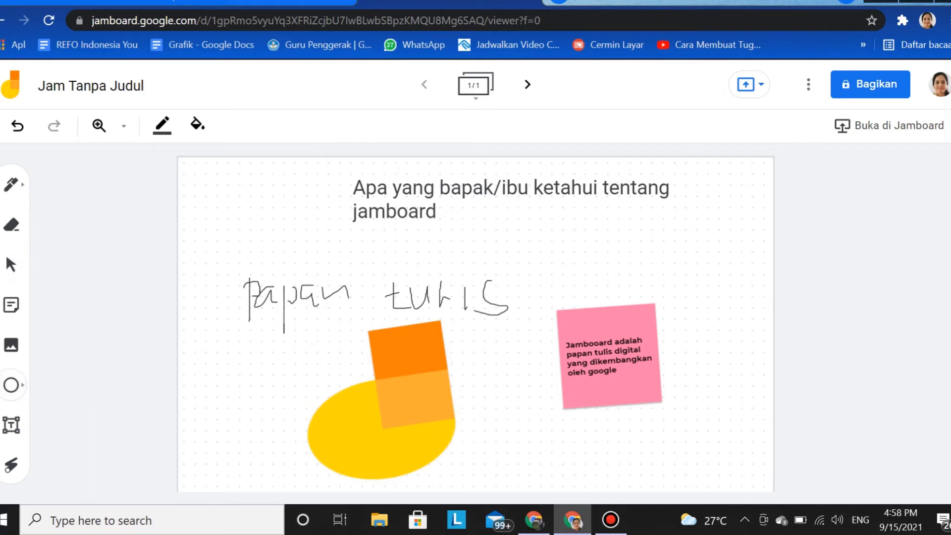
mouse_move(716, 204)
mouse_down()
mouse_move(650, 210)
mouse_move(639, 273)
mouse_move(690, 299)
mouse_move(639, 292)
mouse_up()
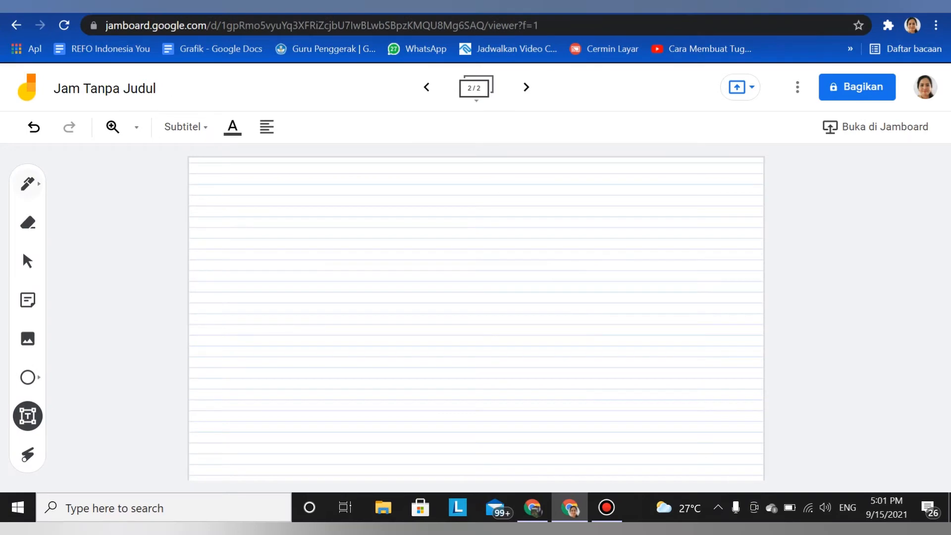
Rename the jam as "Refleksi tentang Jamboard"
click(104, 88)
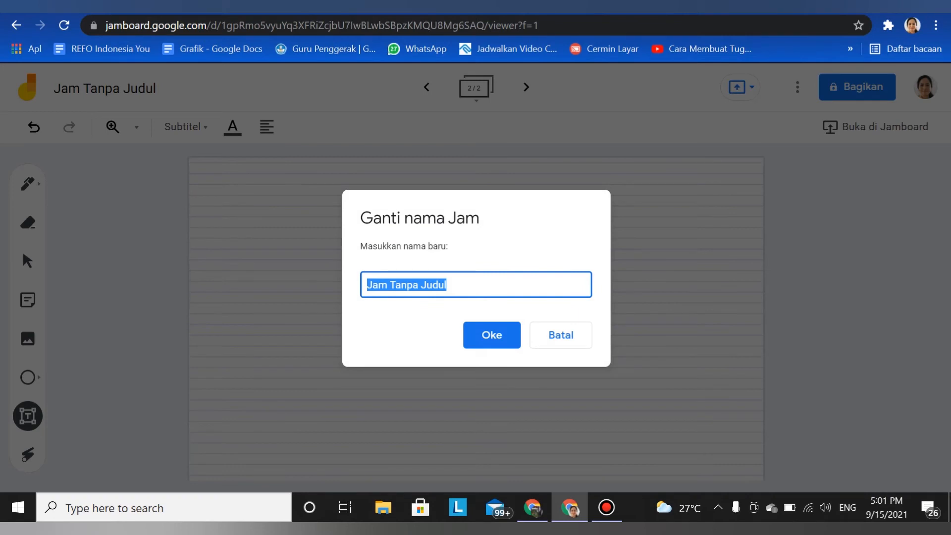
key(BackSpace)
text(Refleksi tentang Jamboard)
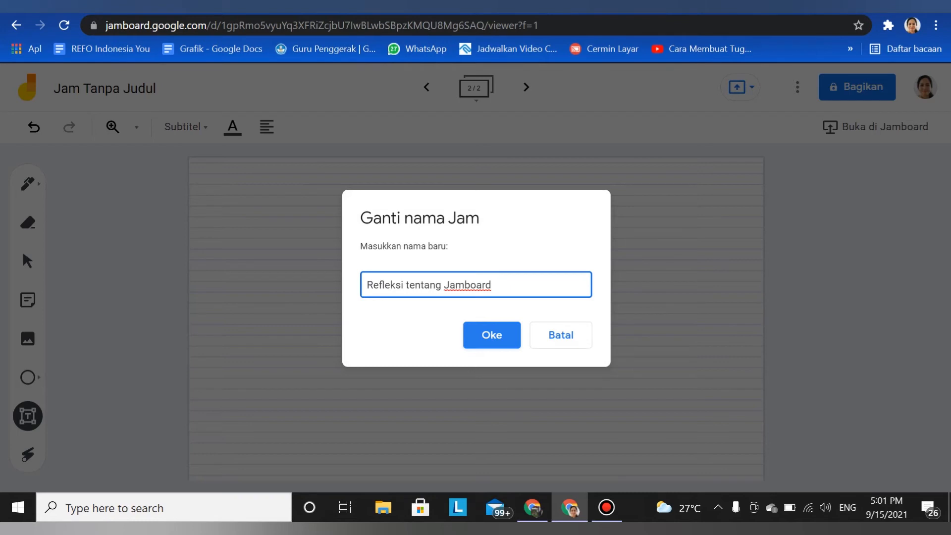
key(Return)
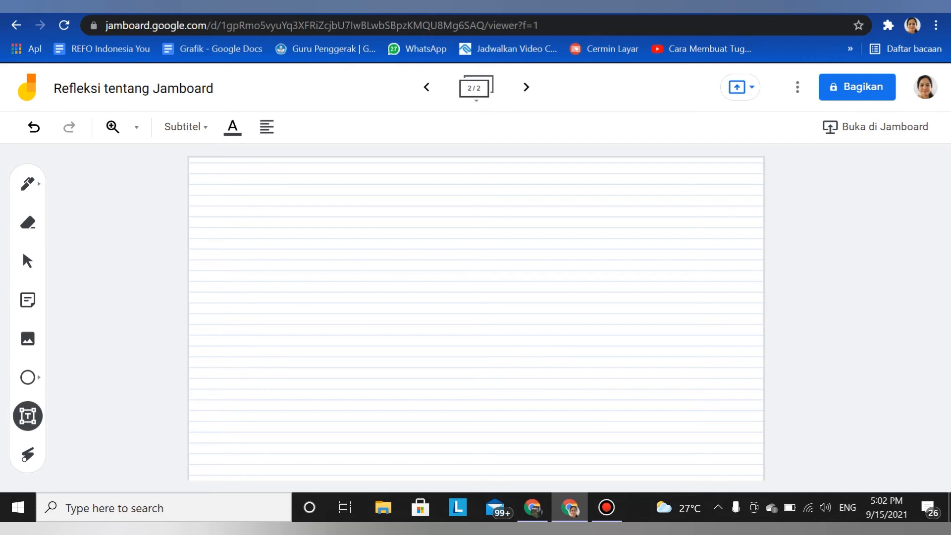
Place a text box near the top of the second frame and widen it on both sides to span most of the frame
click(380, 185)
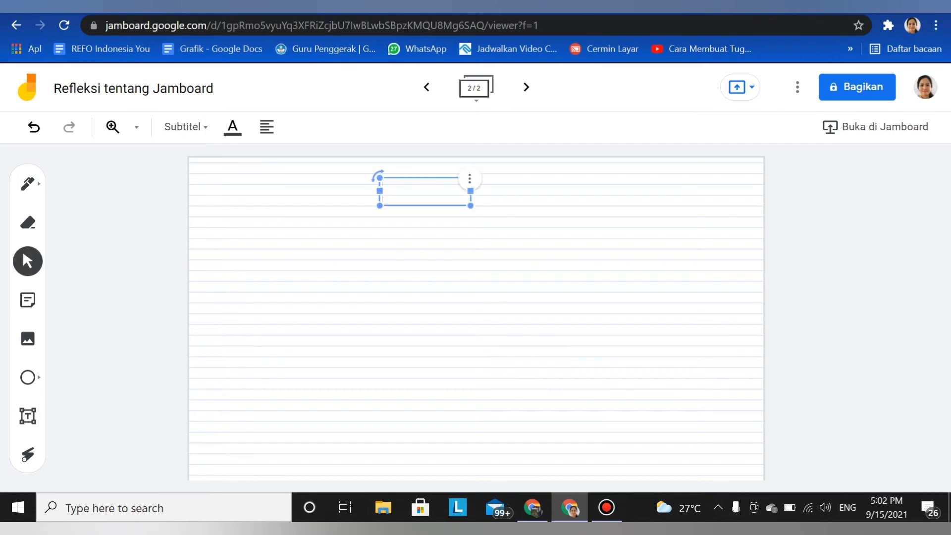
drag(380, 191, 298, 191)
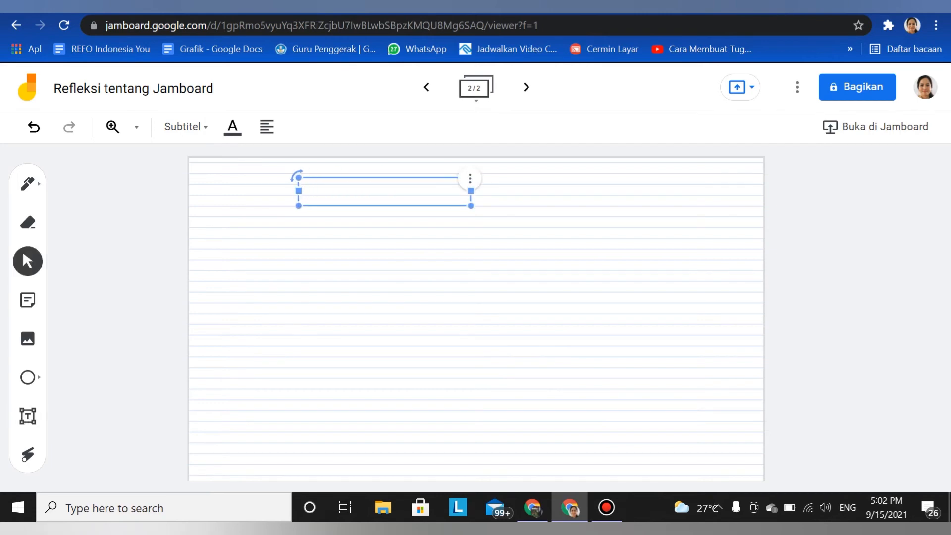
drag(470, 191, 676, 191)
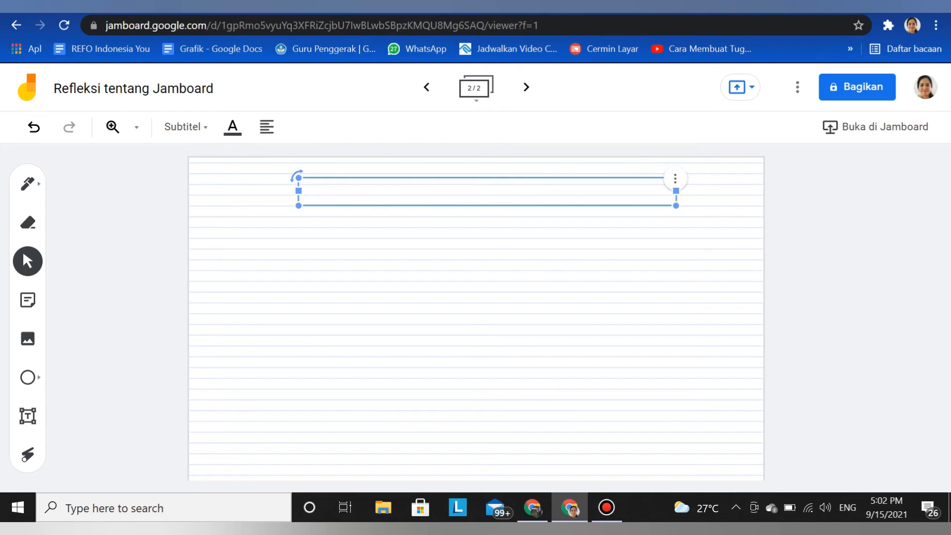
Enter the heading "Bagaimana mengguna jamboard?" in the wide text box and deselect it
right_click(346, 195)
click(398, 214)
text(Bagaiman)
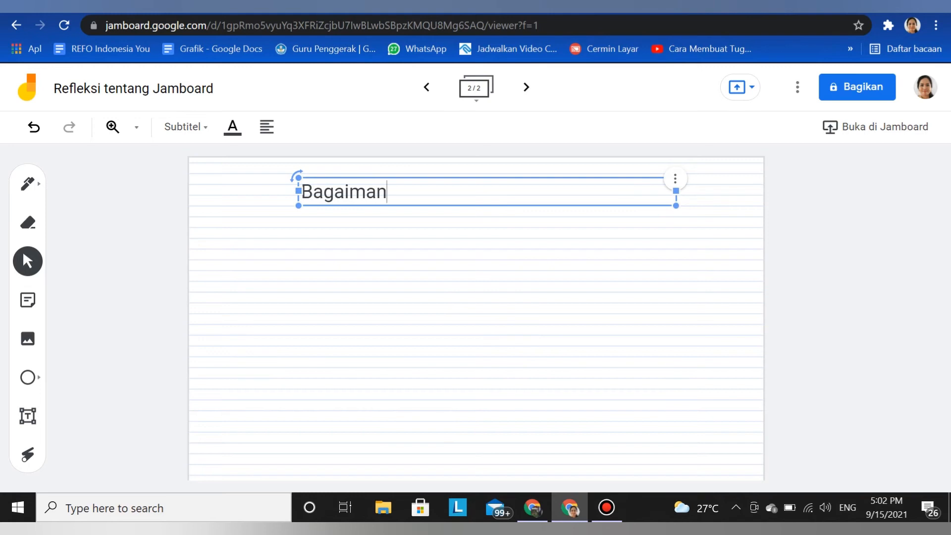
text(a menggun)
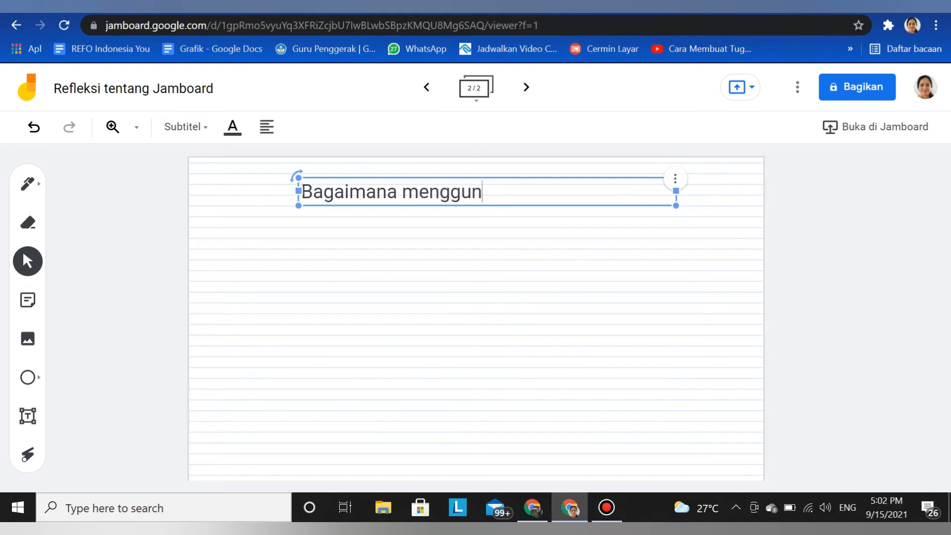
text(a jamb)
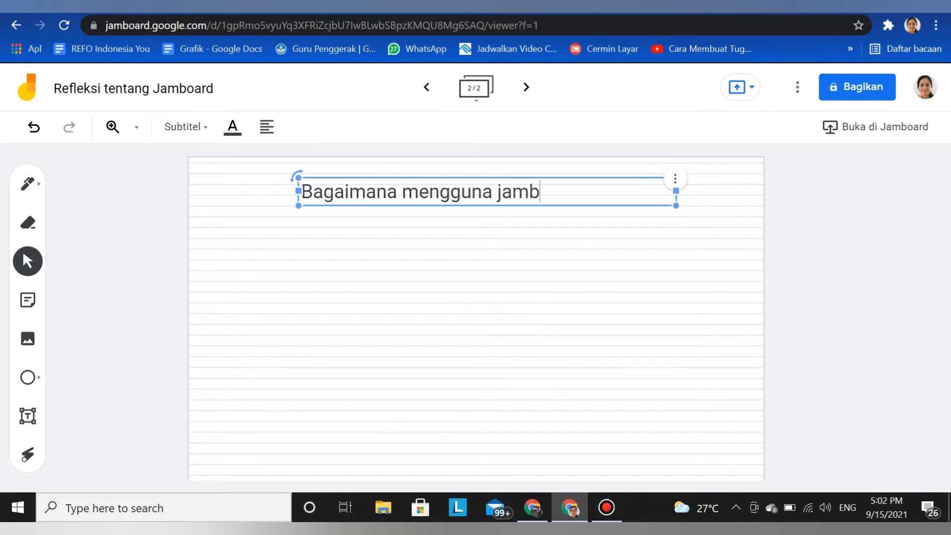
text(oard?)
key(Escape)
key(Escape)
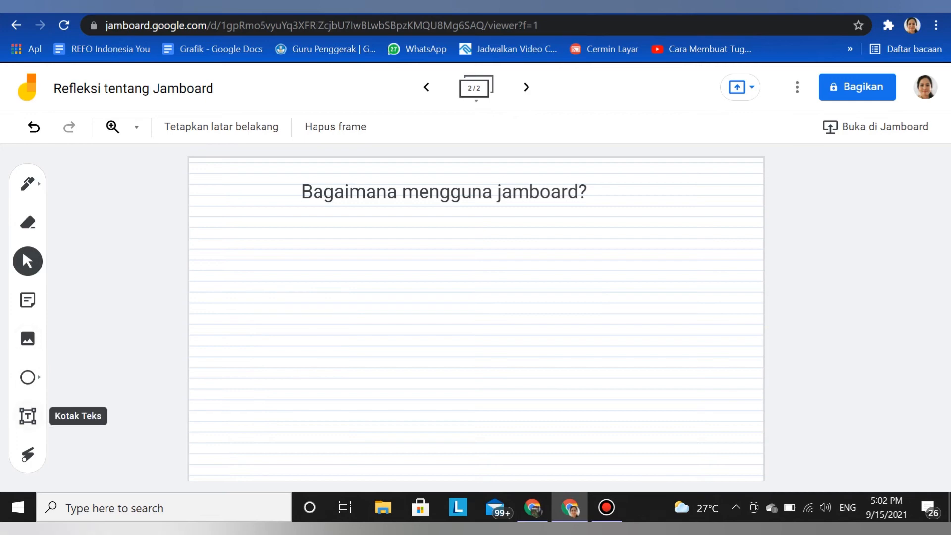
click(28, 454)
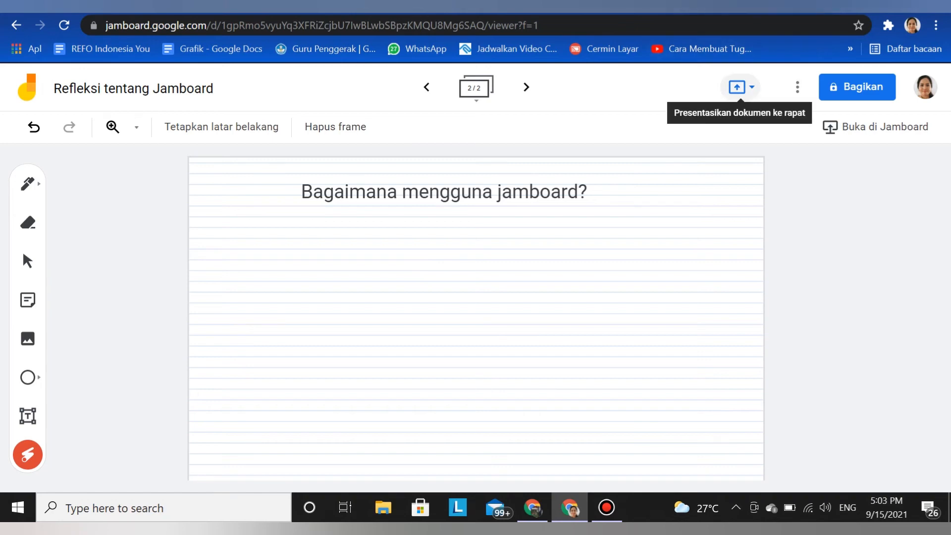
click(740, 87)
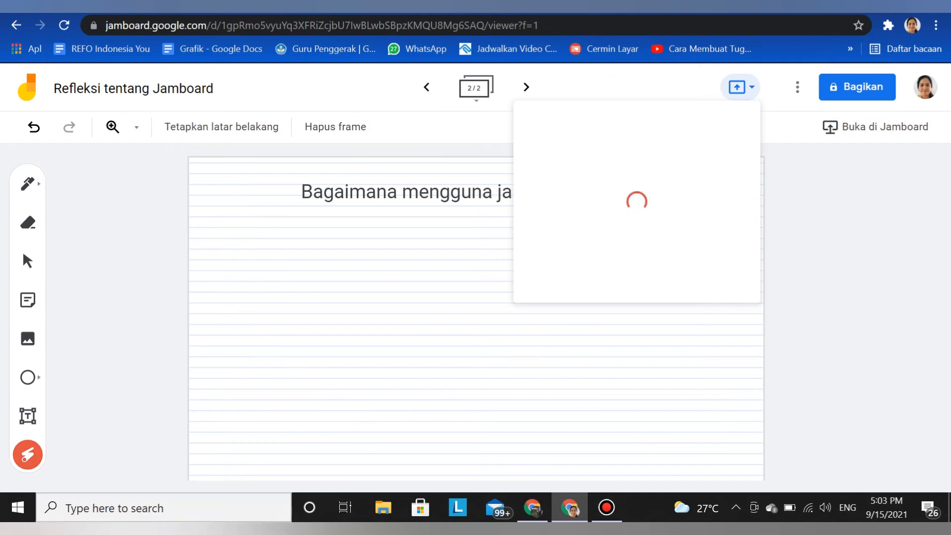
click(28, 377)
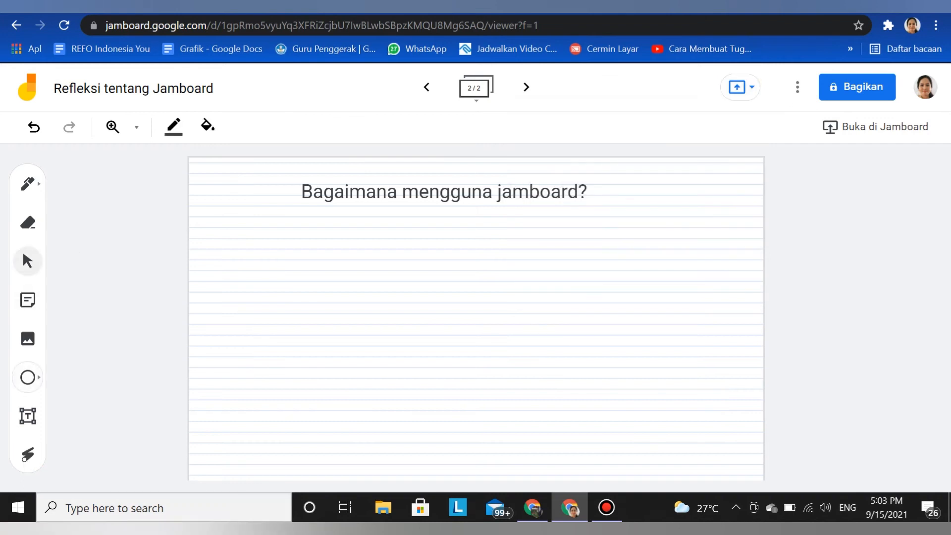
click(28, 261)
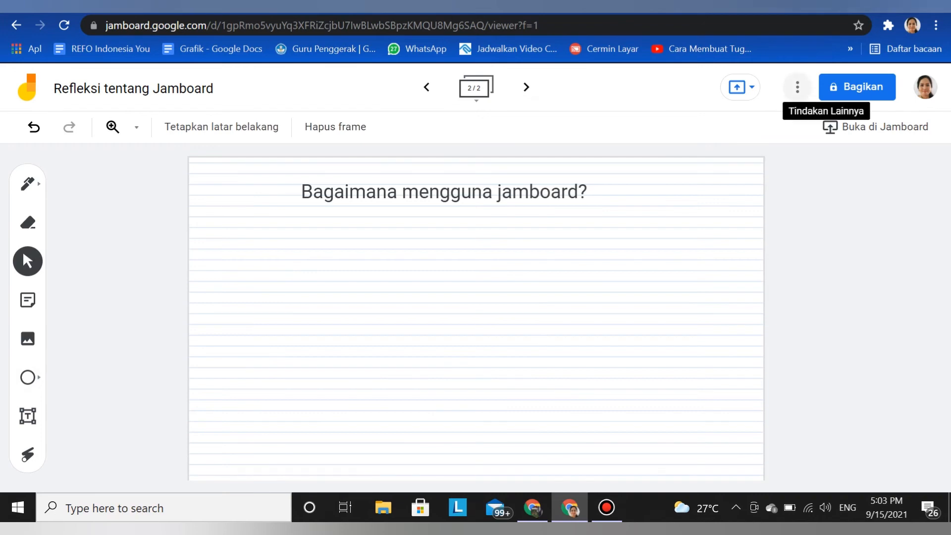
Look through the additional actions for the jam, such as renaming, PDF download, saving the frame as an image, deleting and copying
click(797, 87)
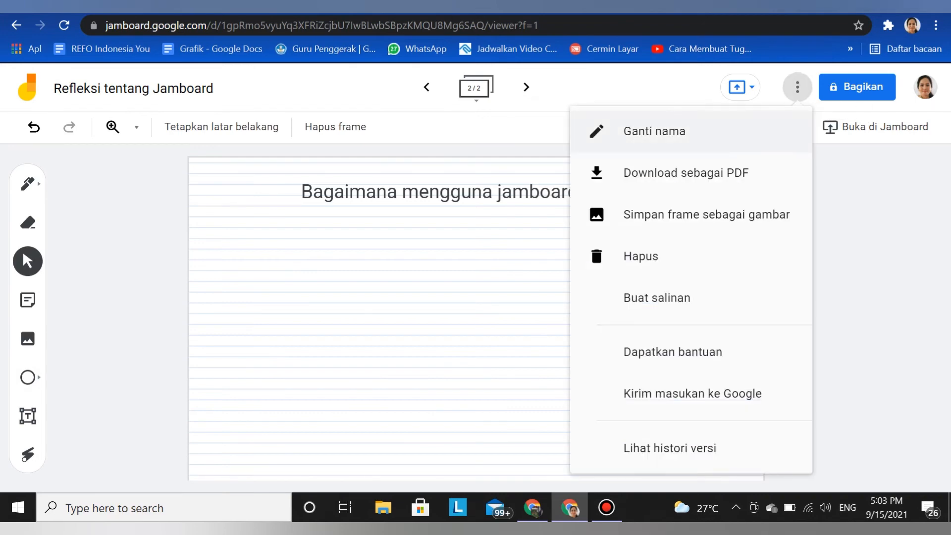
key(Down)
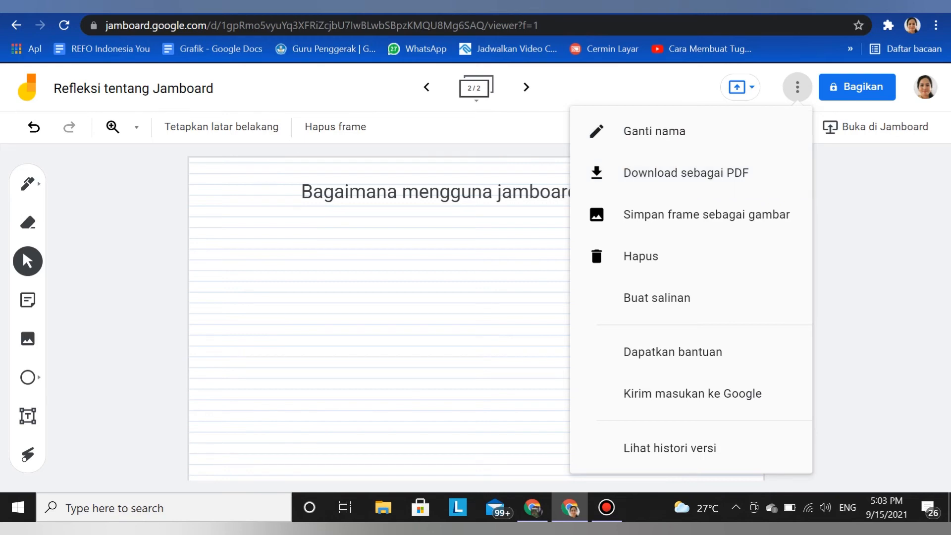
key(Down)
key(Up)
key(Down)
key(Down)
key(Up)
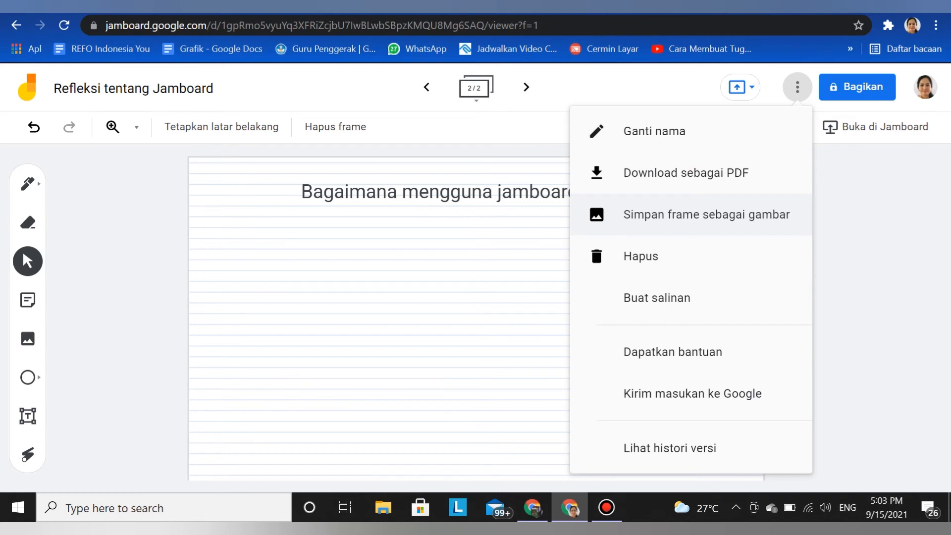
key(Down)
key(Down)
key(Down)
key(Down)
key(Down)
key(Up)
key(Up)
key(Up)
key(Up)
key(Up)
key(Up)
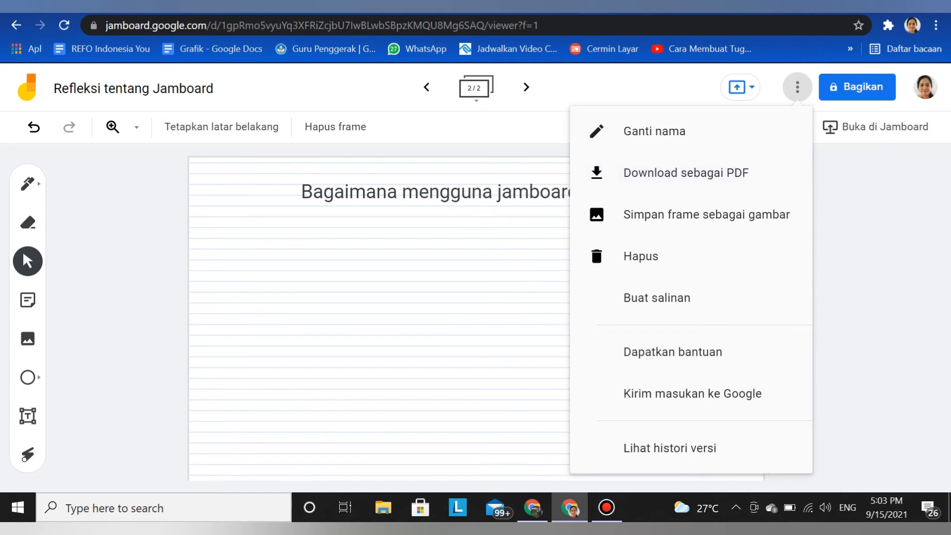
key(Escape)
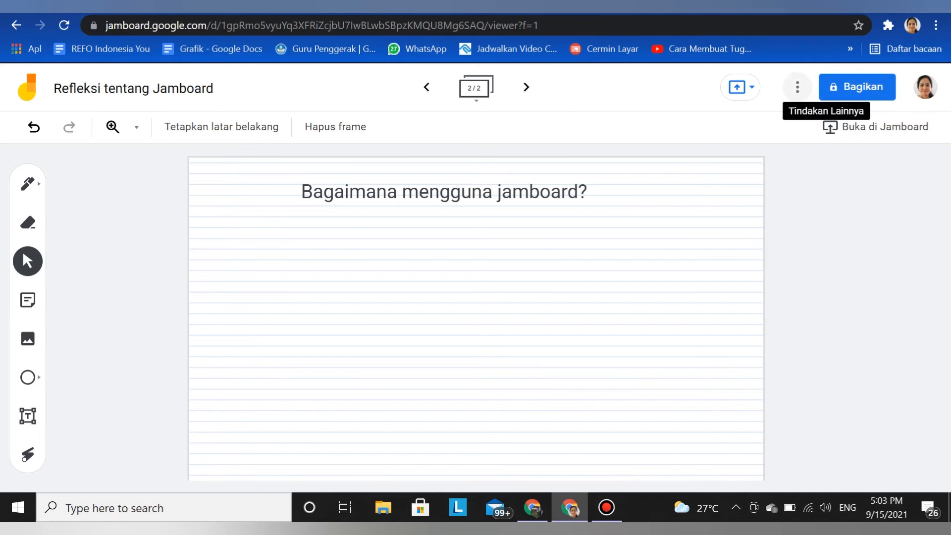
Set the jam's link sharing to "Siapa saja yang memiliki link" with the Editor role and copy the link
key(Tab)
key(Return)
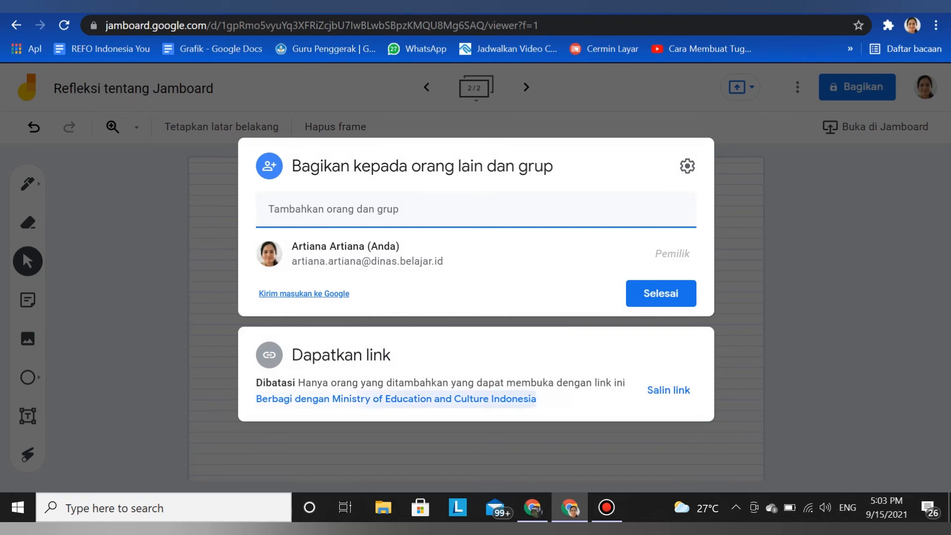
click(396, 399)
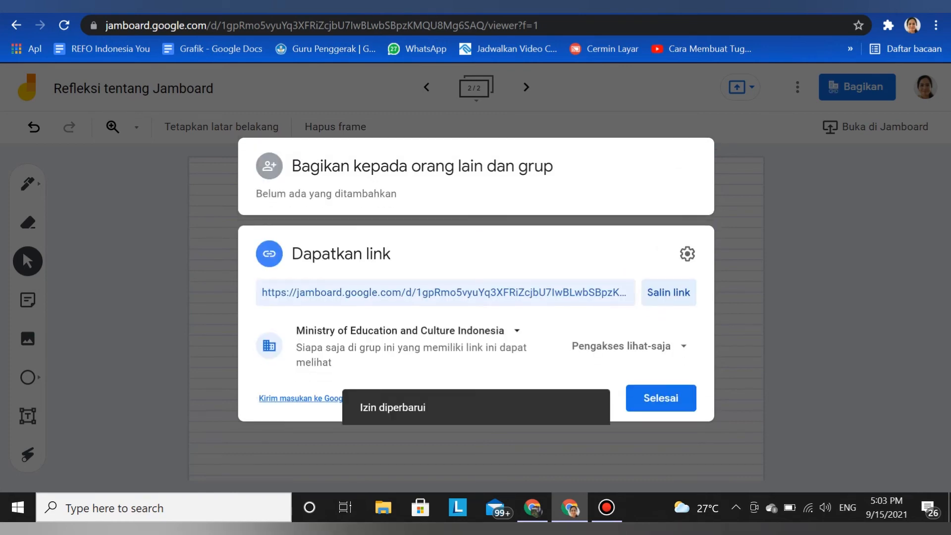
click(401, 330)
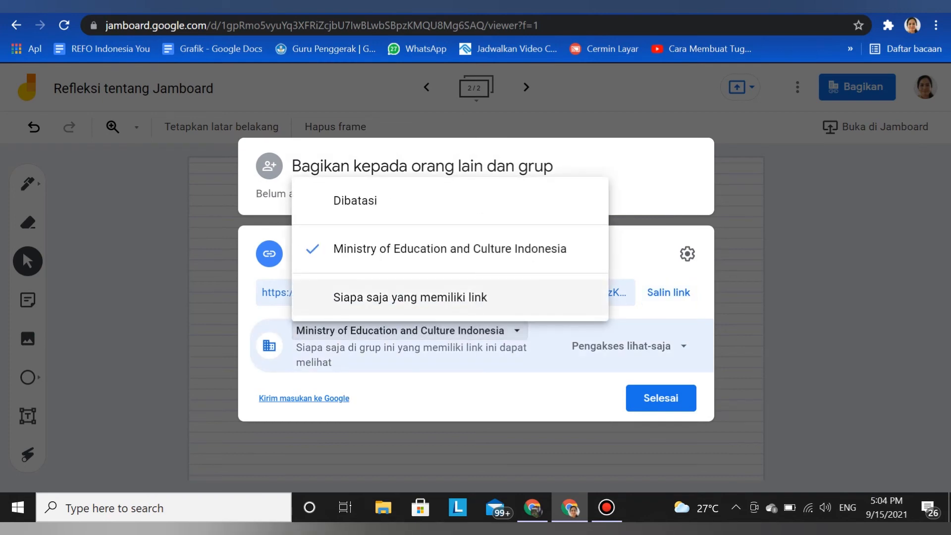
click(410, 297)
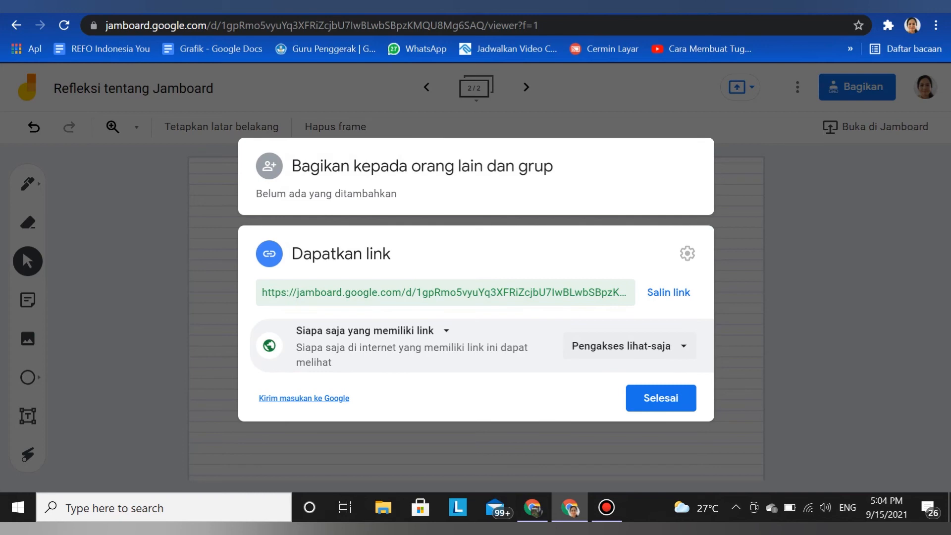
click(630, 346)
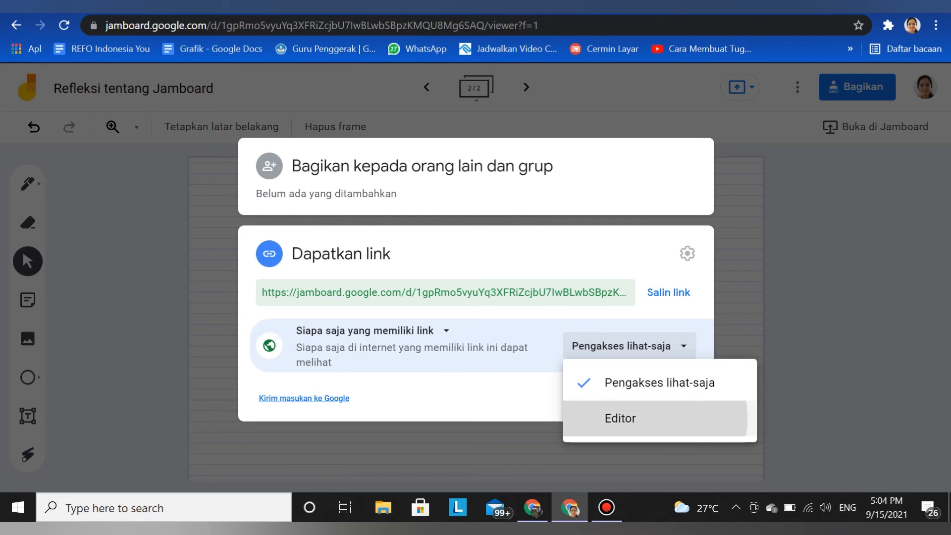
click(620, 417)
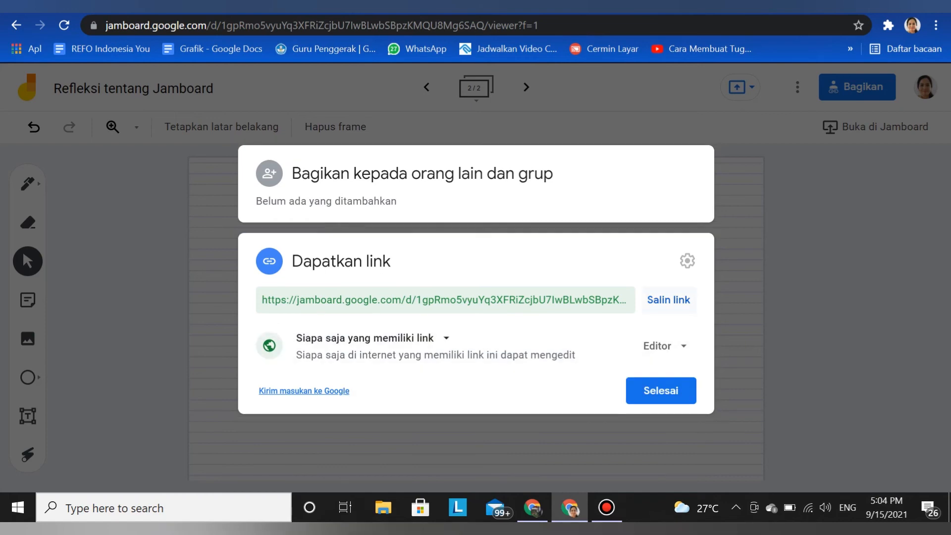
click(668, 299)
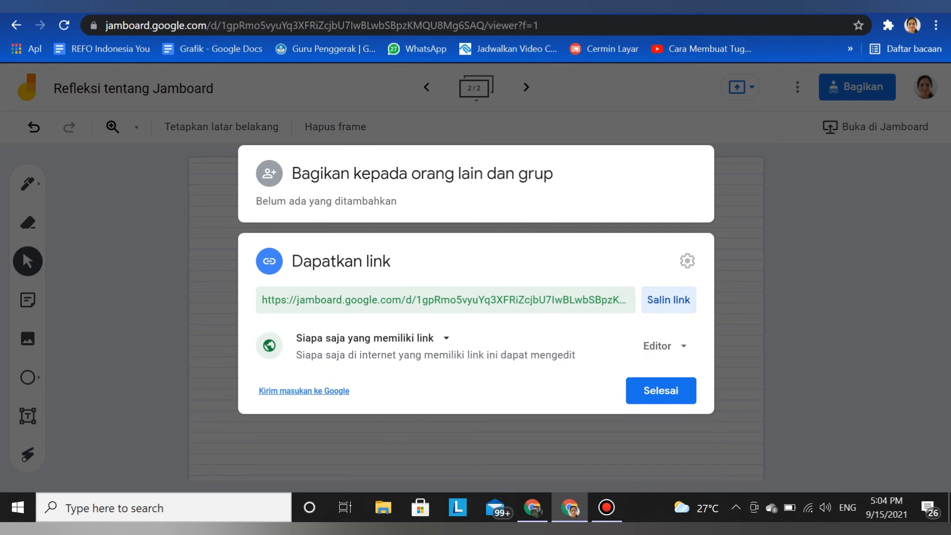
Open the jam from the copied sharing link in a new browser tab
key(ctrl+t)
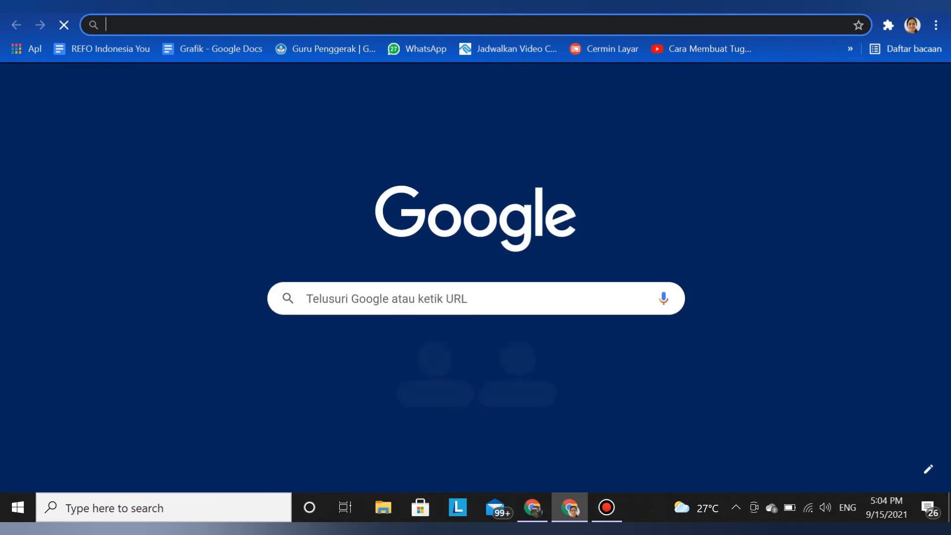
click(313, 297)
right_click(313, 297)
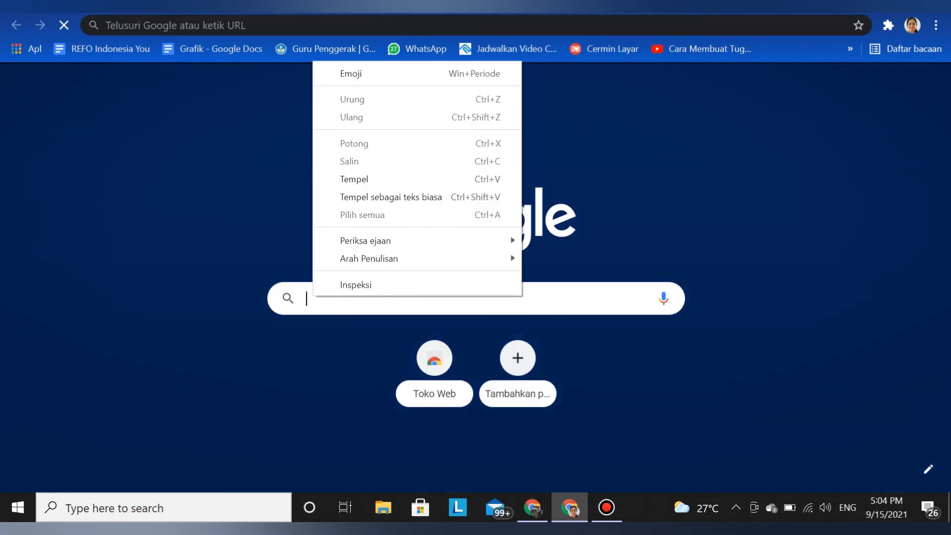
click(354, 179)
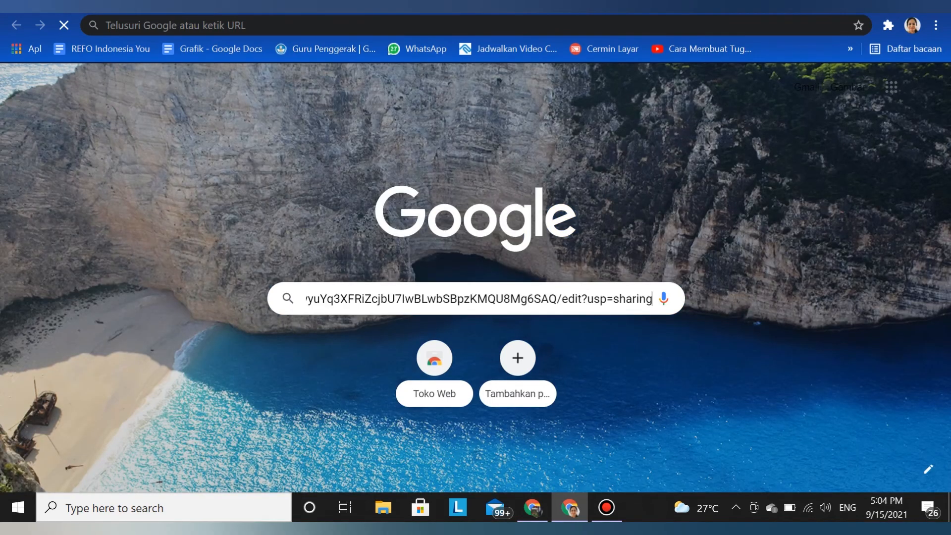
key(Return)
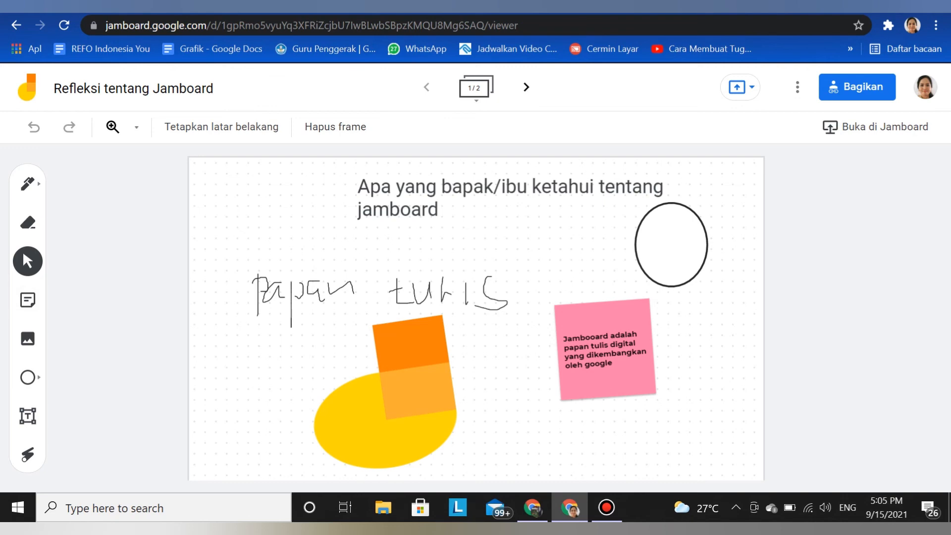
On the second frame, add a yellow sticky note reading "Jamboard di akun google dan memilih apikasi jamboart dan memulai...."
click(526, 87)
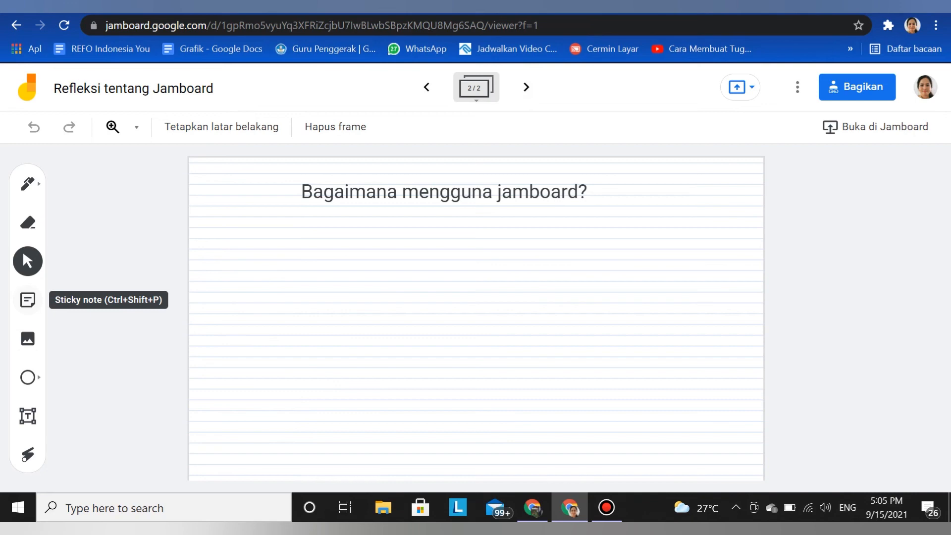
click(27, 299)
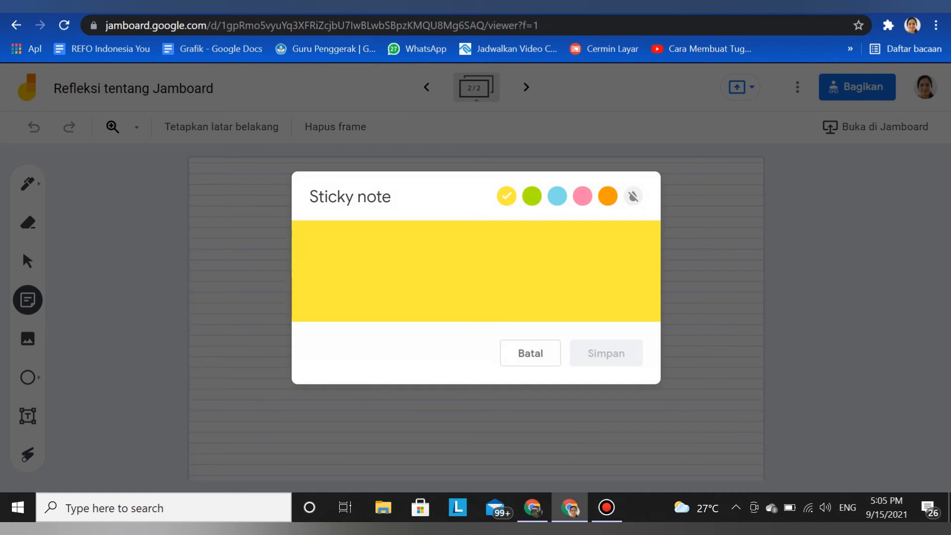
text(J)
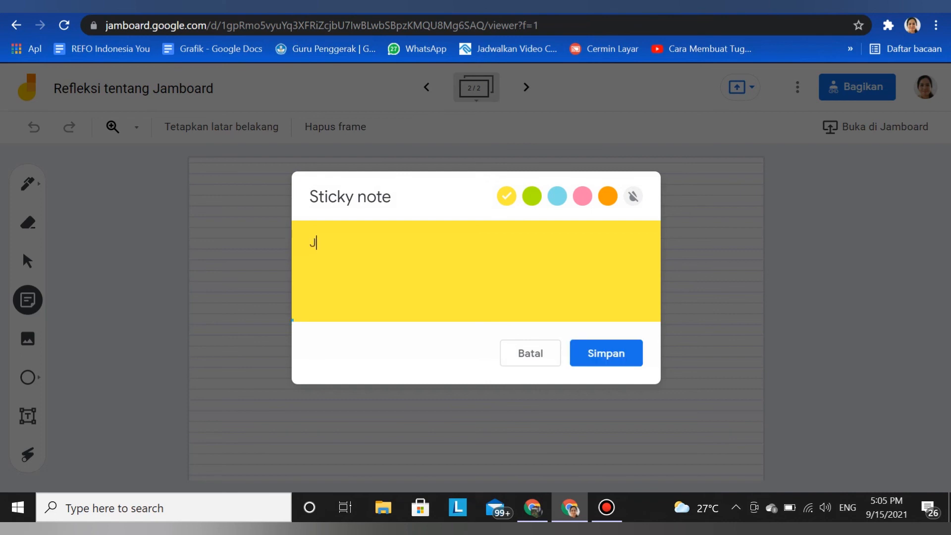
text(amboard di)
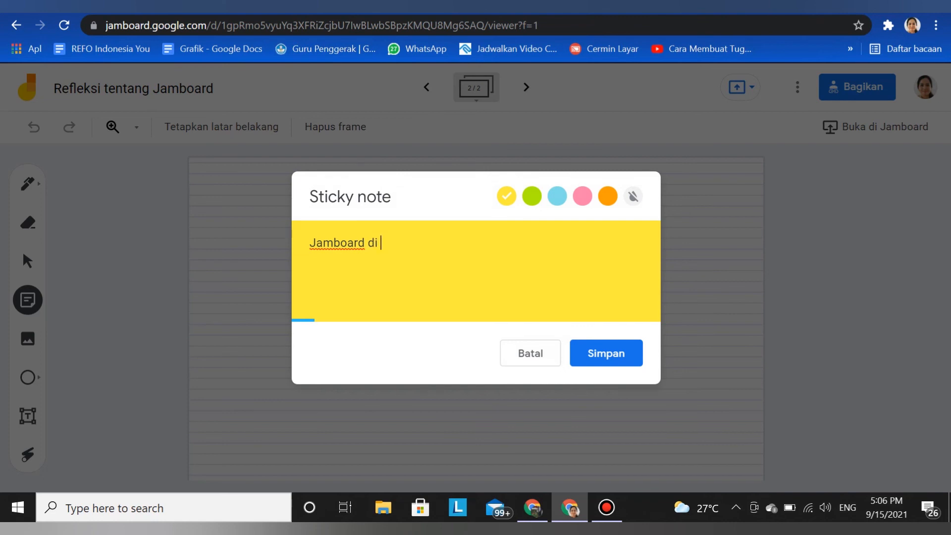
text( akun googl)
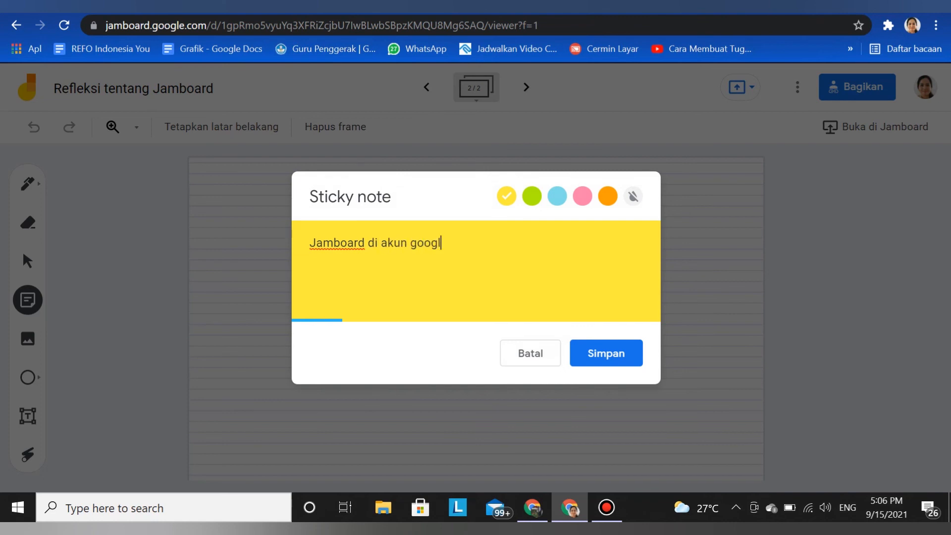
text(e dan memilij)
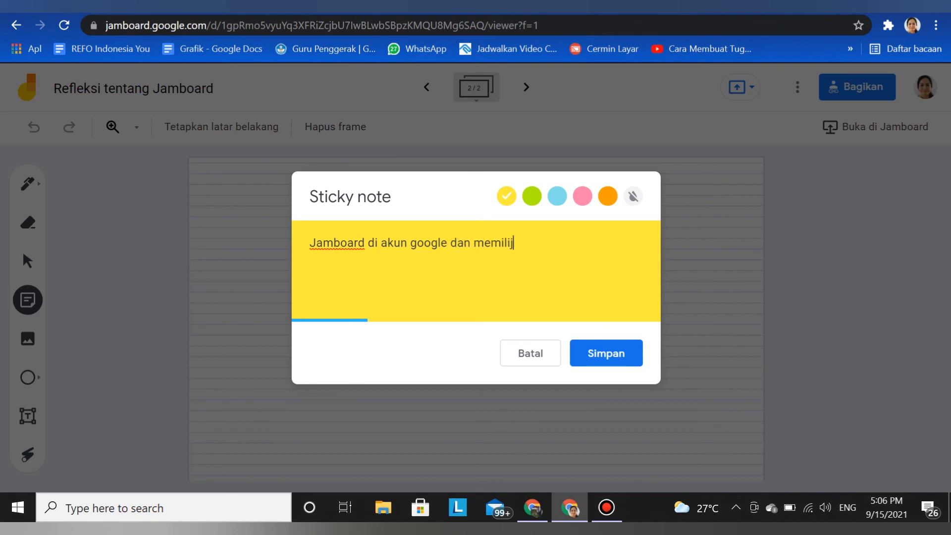
key(BackSpace)
text(h ap)
text(ikasi)
text( jam)
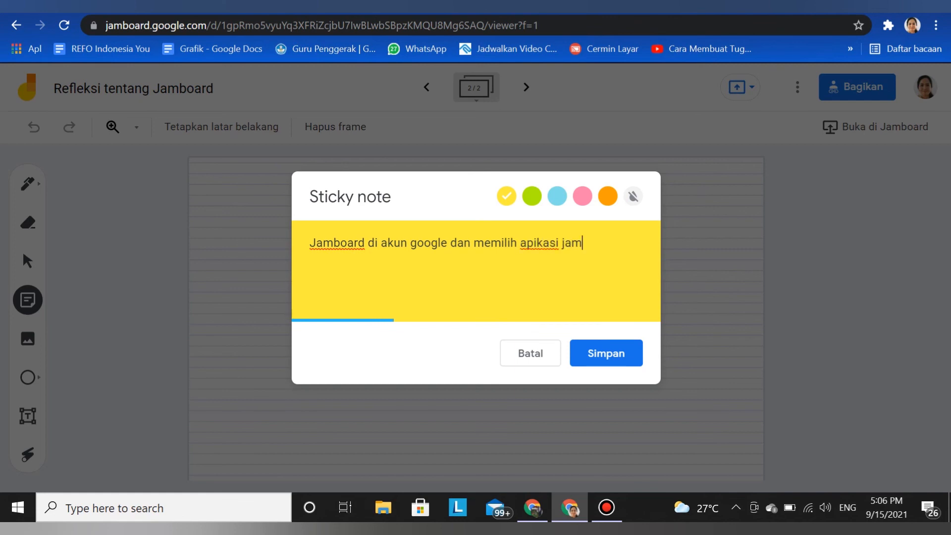
text(boart dan m)
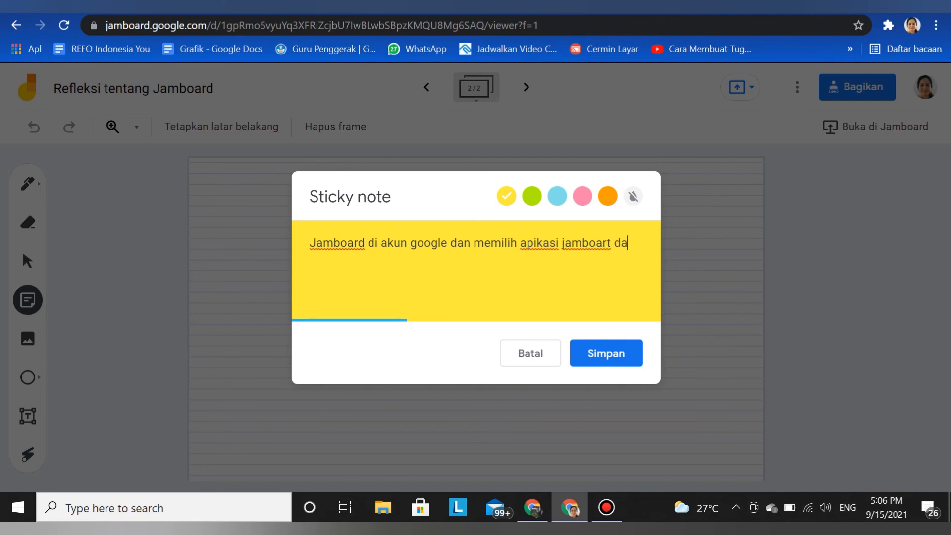
text(emulai....)
click(606, 353)
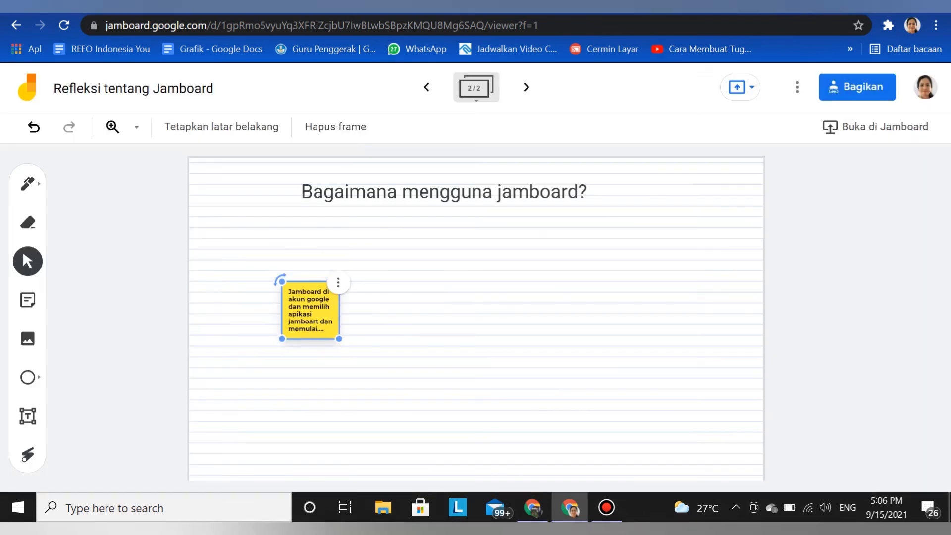
Enlarge the yellow sticky note to about twice its width and height below the heading
drag(338, 342, 400, 404)
drag(347, 349, 346, 350)
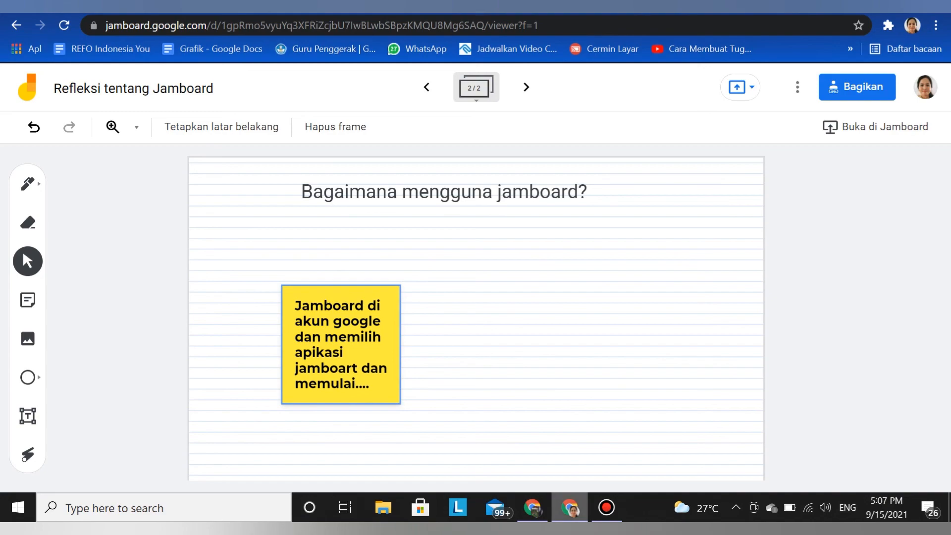
mouse_move(570, 507)
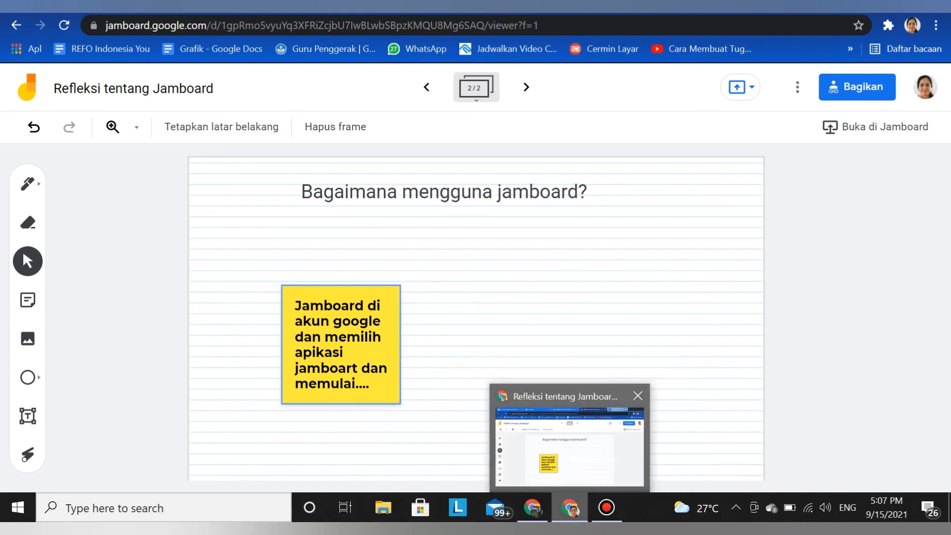